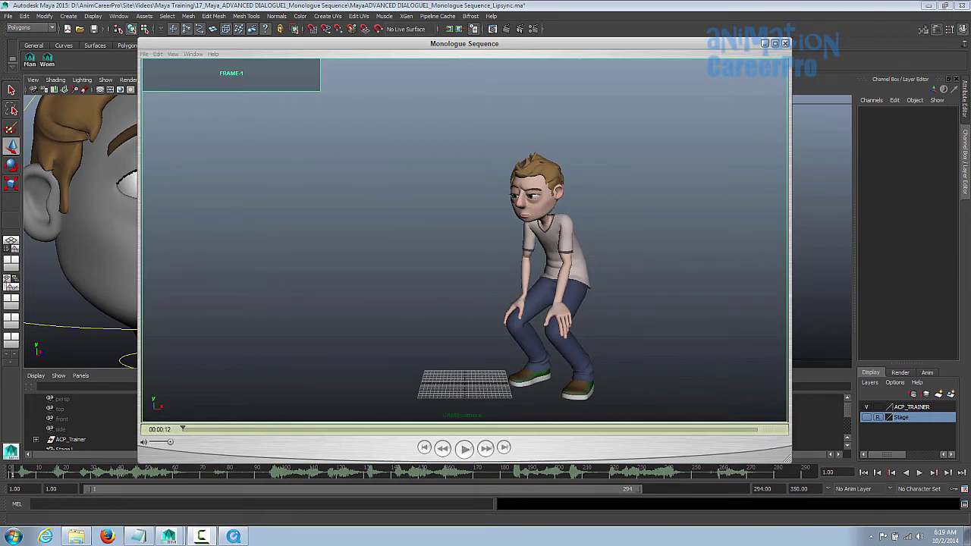
Play the reference monologue movie in the QuickTime window.
left_click(466, 448)
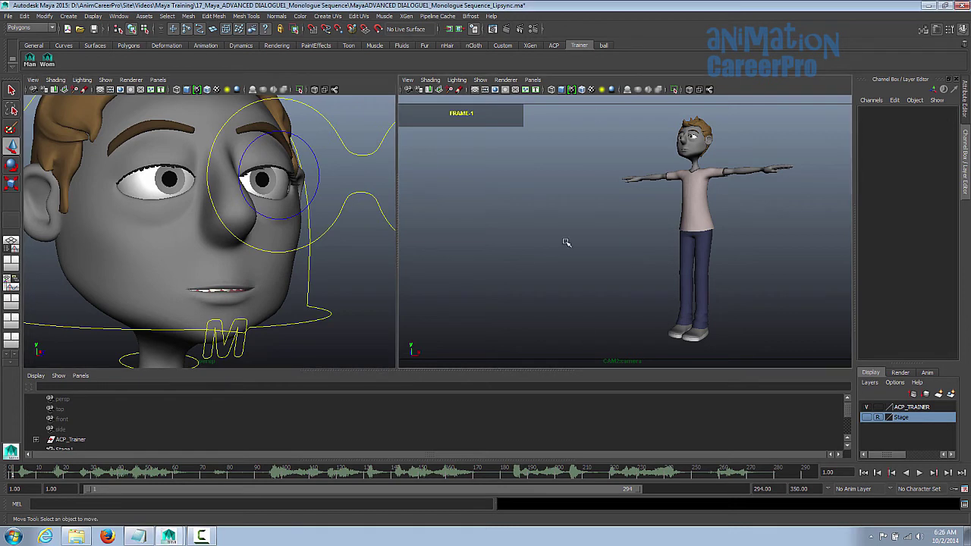
Select Mouth_Control, end the playback range at frame 84, and go to frame 22.
left_click_drag(339, 306, 360, 349)
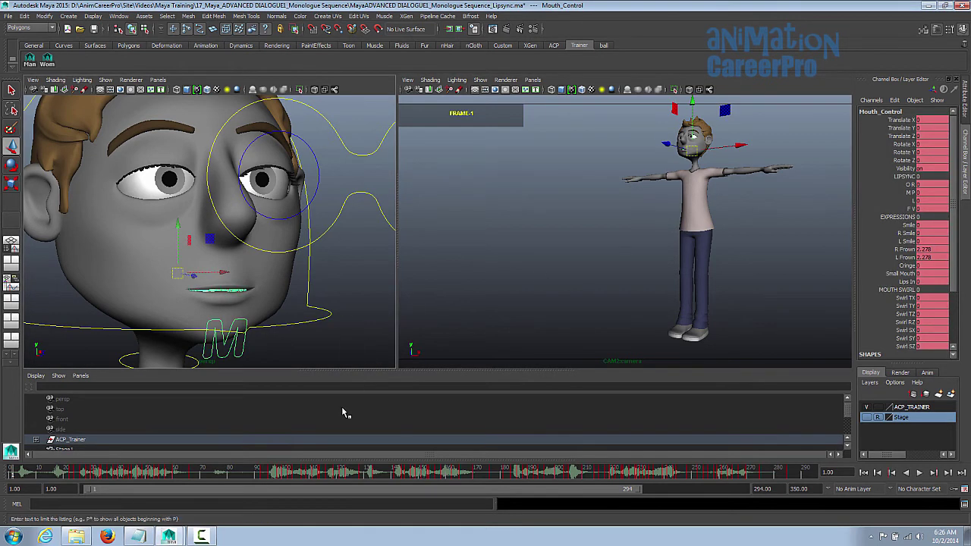
left_click_drag(613, 497, 284, 501)
left_click(218, 477)
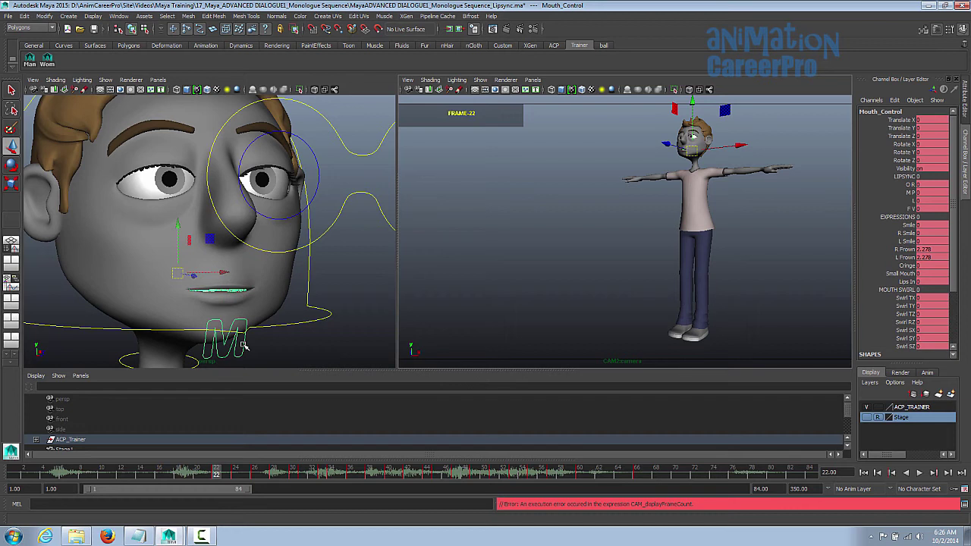
Step to the key at frame 26 and select the O R, M P, L and F V channels.
key("period")
key("period")
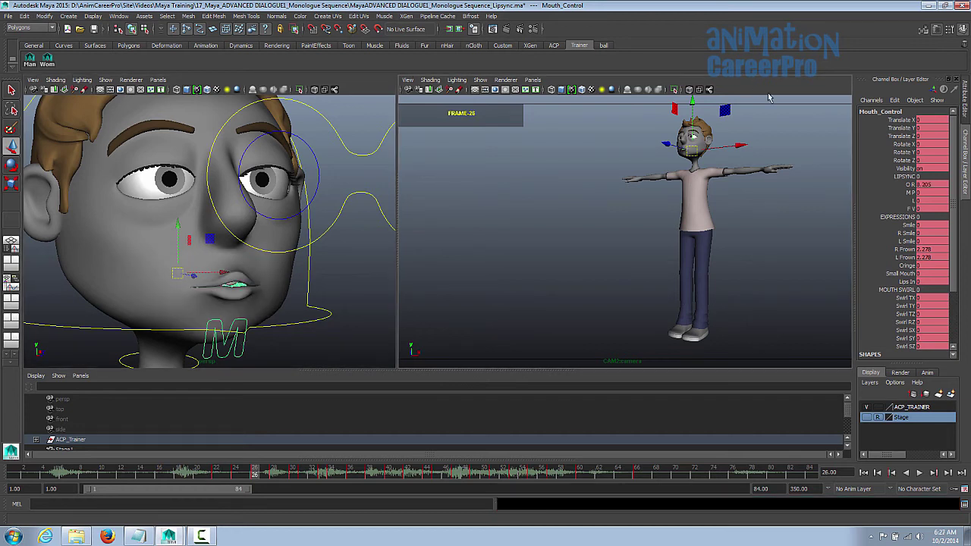
left_click_drag(292, 245, 313, 250, "alt")
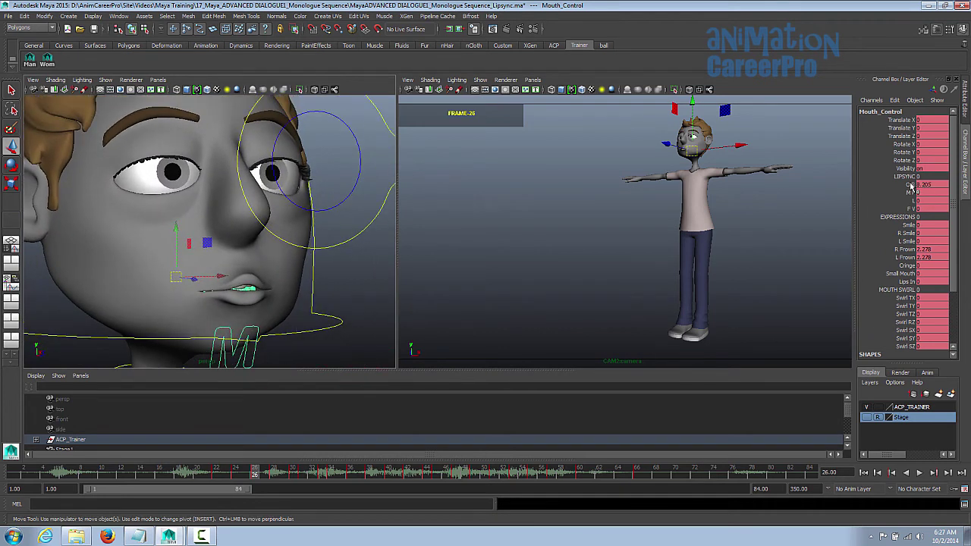
left_click_drag(910, 184, 910, 208)
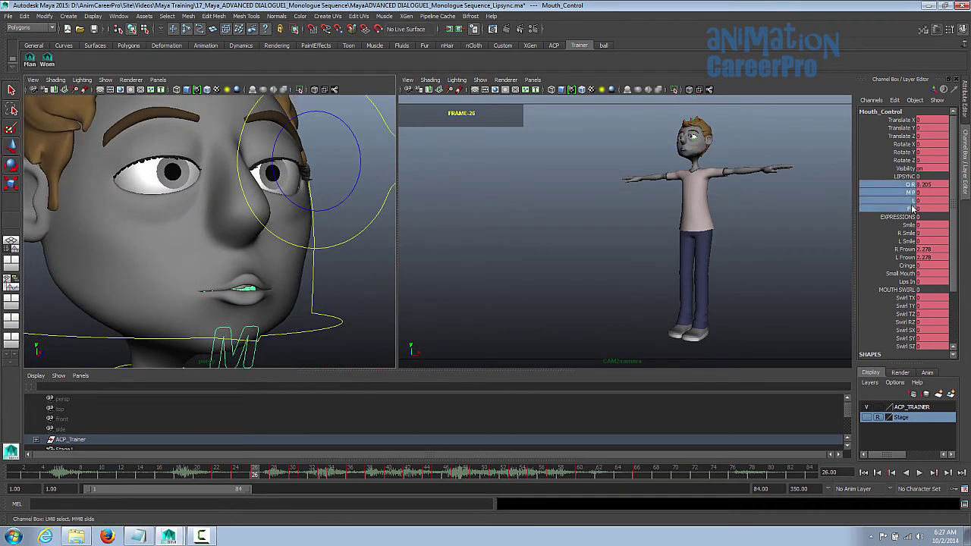
Select the Small Mouth and Swirl TY channels, try the next key, then undo.
left_click(896, 274)
scroll(880, 219, "down", 3)
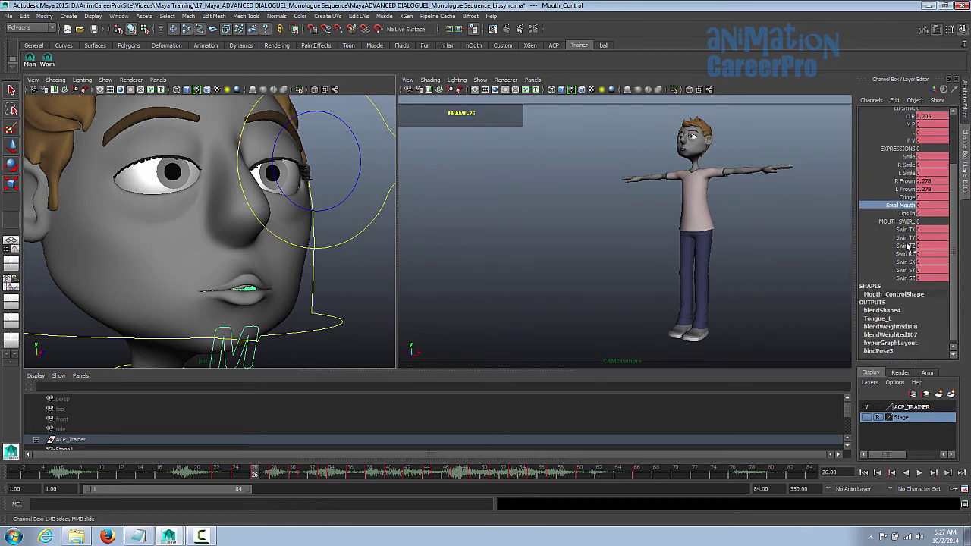
left_click(905, 238)
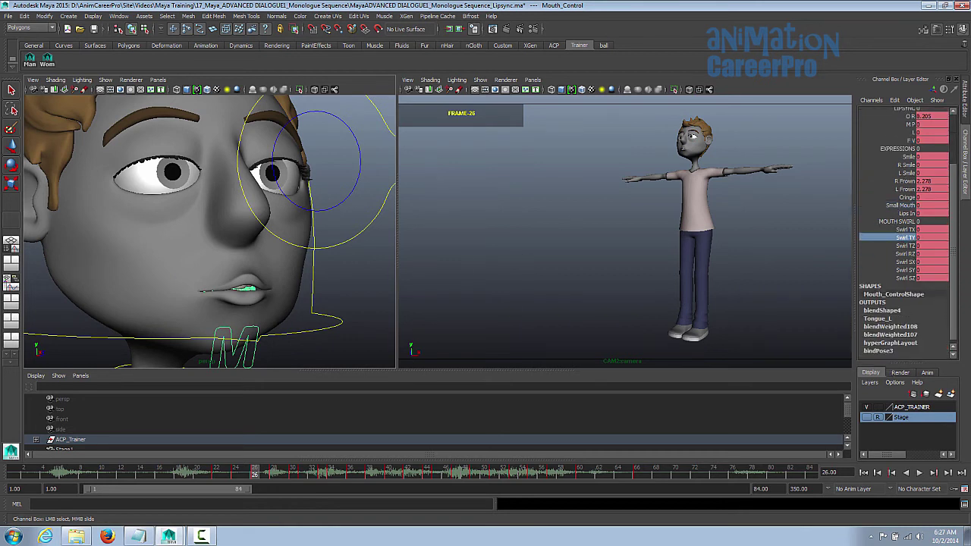
key(".")
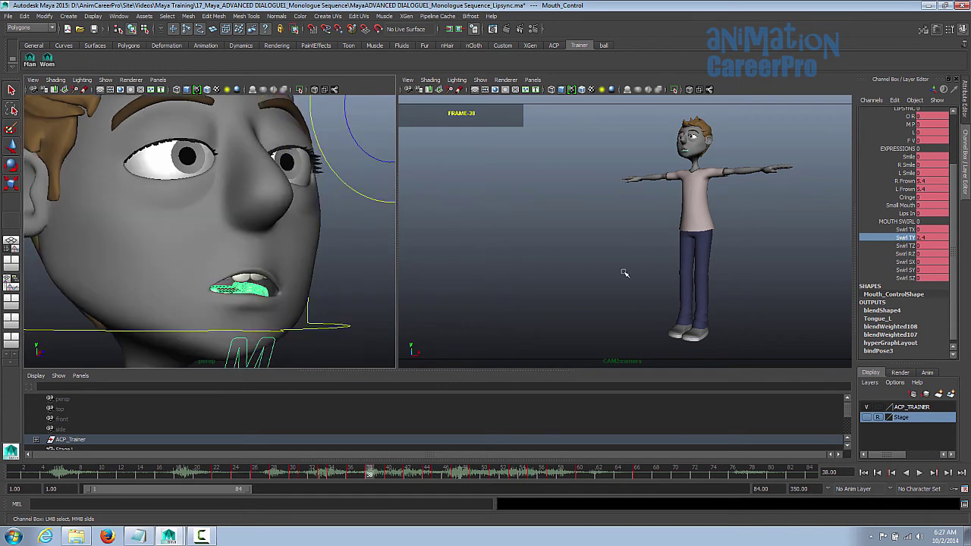
key("ctrl+z")
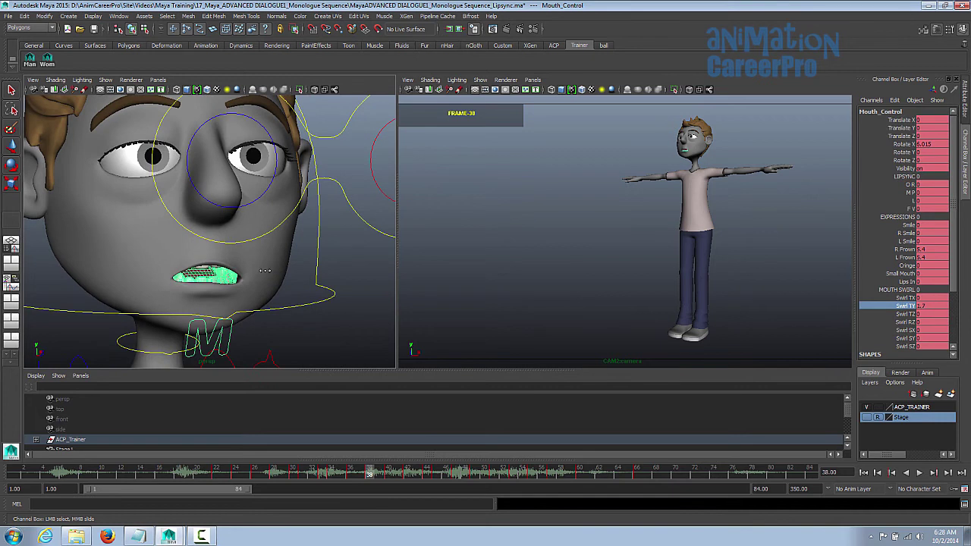
Step through frames 24, 26 and 28 to check the small O lip shape.
left_click(235, 472)
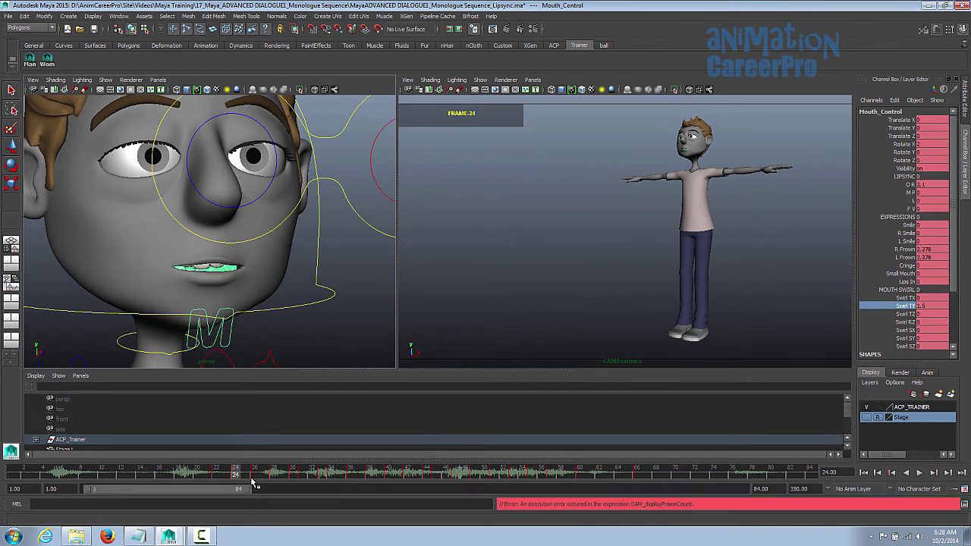
left_click(255, 476)
left_click(274, 476)
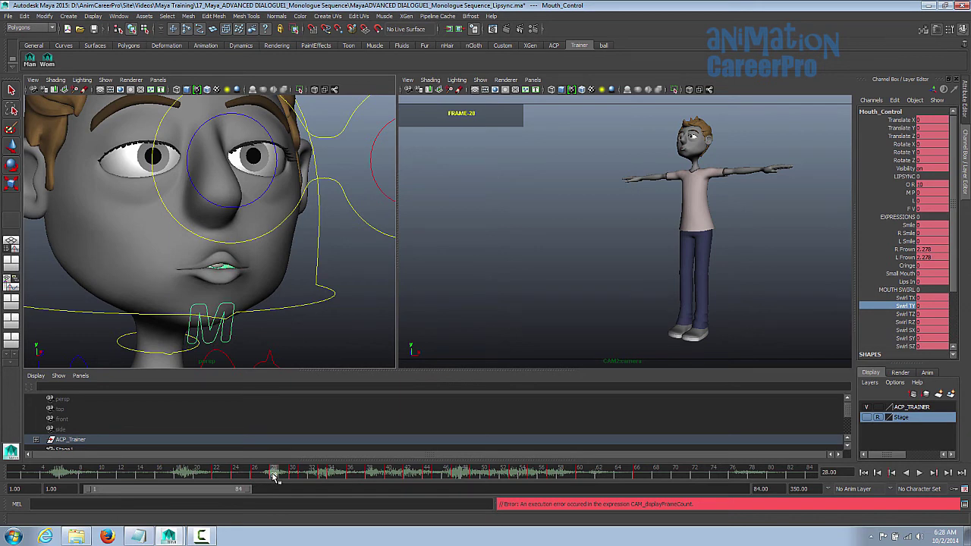
Check frames 30 and 31, then play the lip sync from frame 30.
left_click(294, 474)
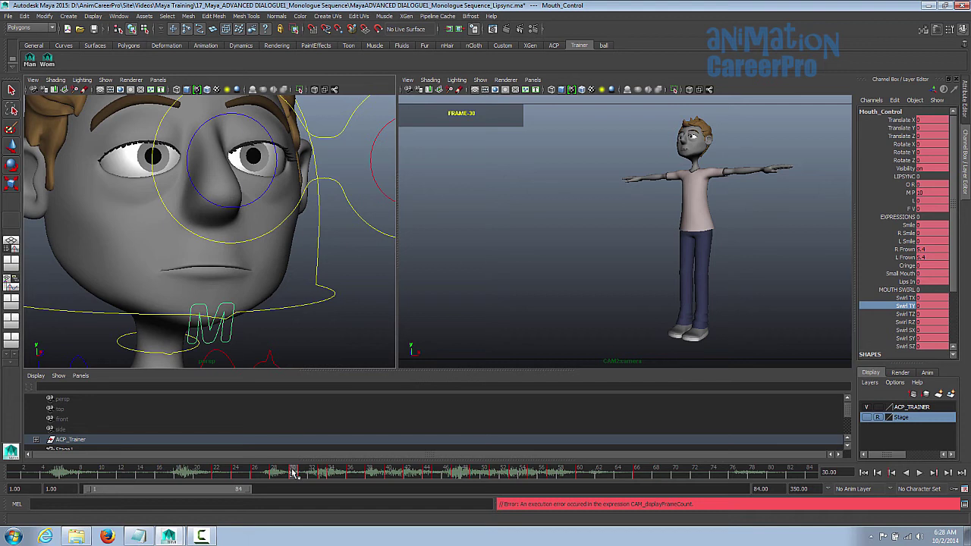
left_click_drag(293, 473, 313, 474)
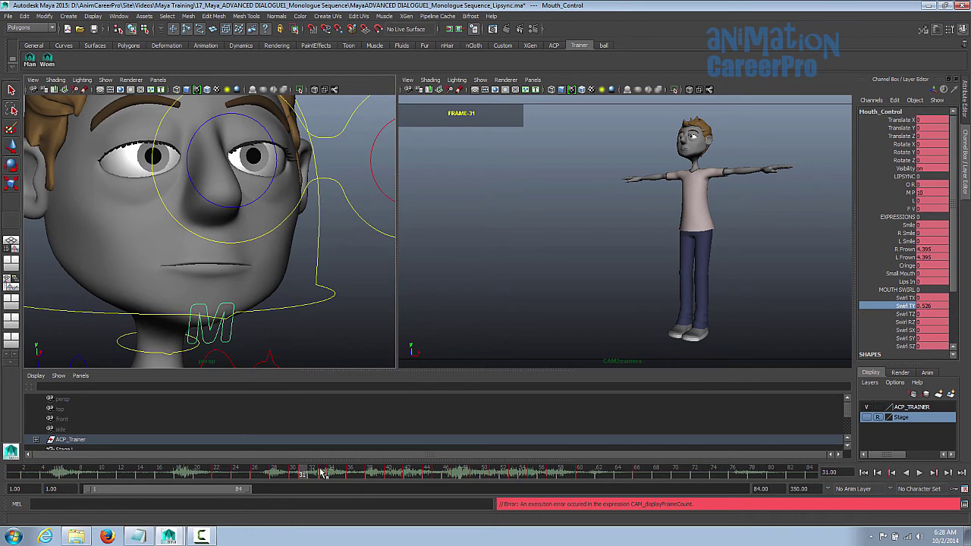
left_click(296, 478)
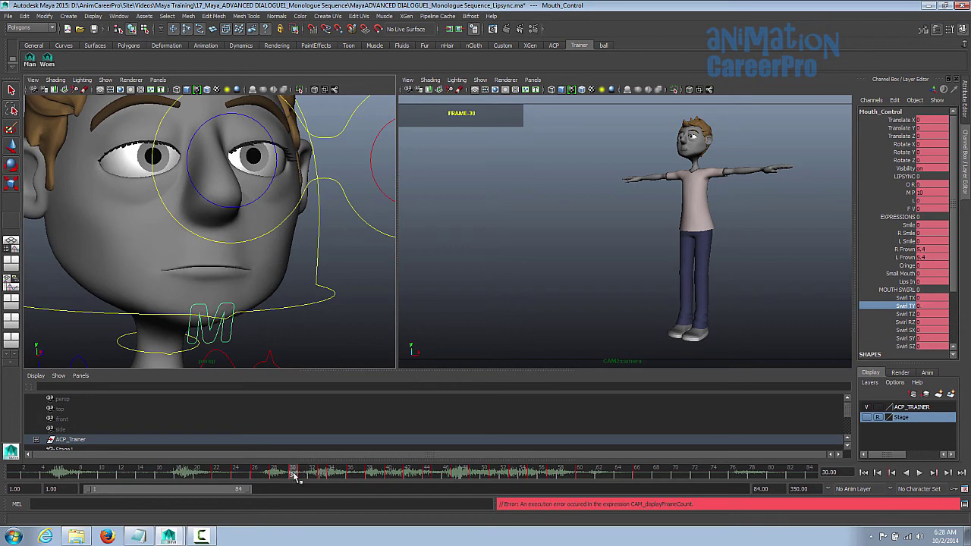
key("alt+v")
key("alt+v")
key("alt+v")
key("alt+v")
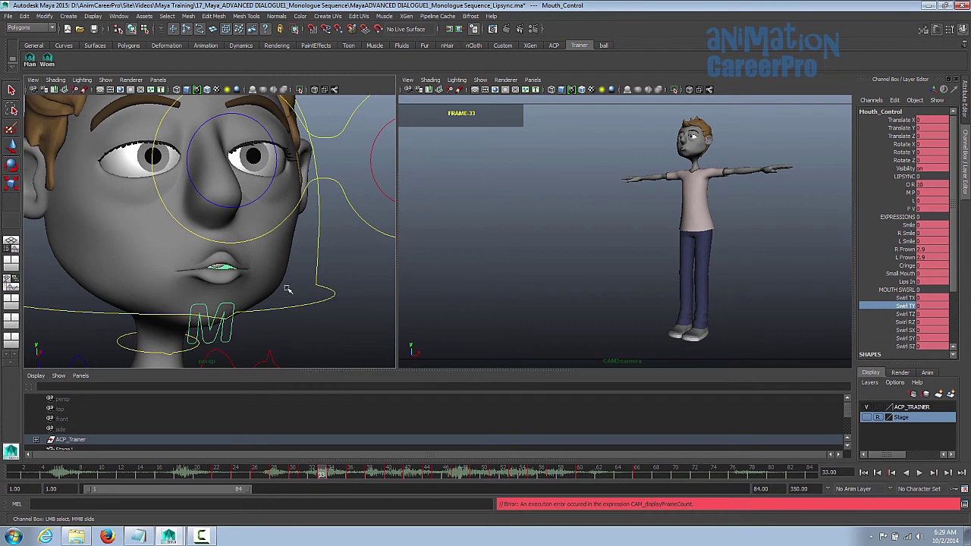
View the pursed-lip pose at frame 34 with the face turned to profile.
left_click_drag(281, 285, 319, 299, "alt")
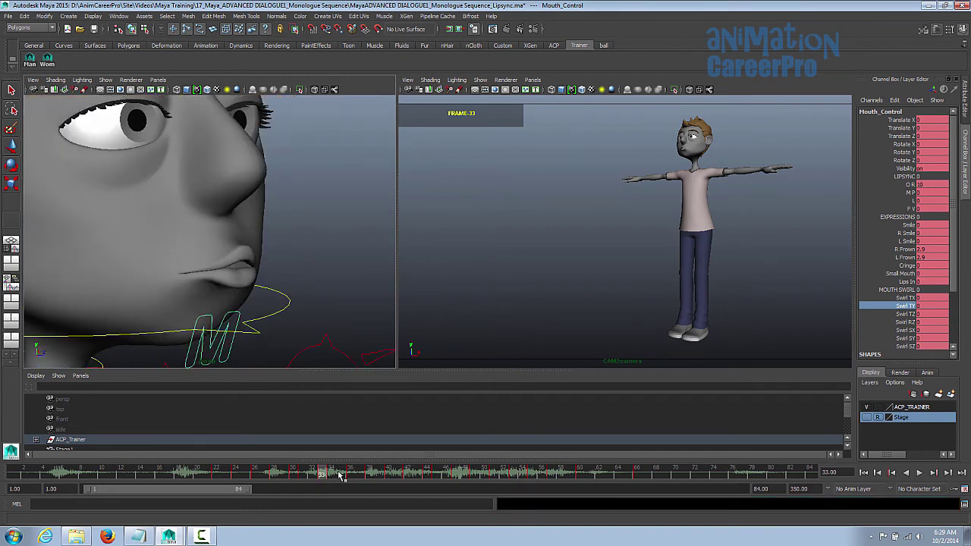
left_click(331, 474)
left_click_drag(342, 296, 373, 291, "alt")
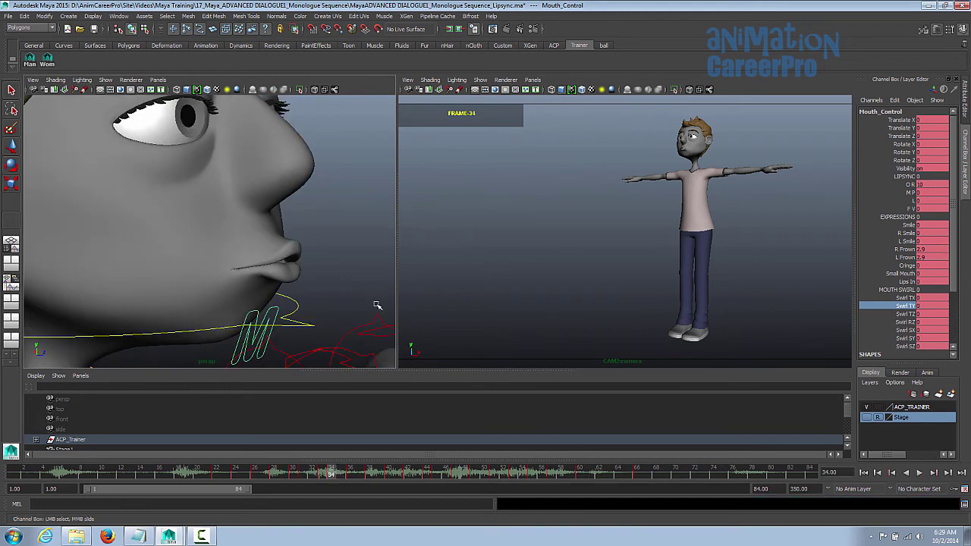
key("alt+v")
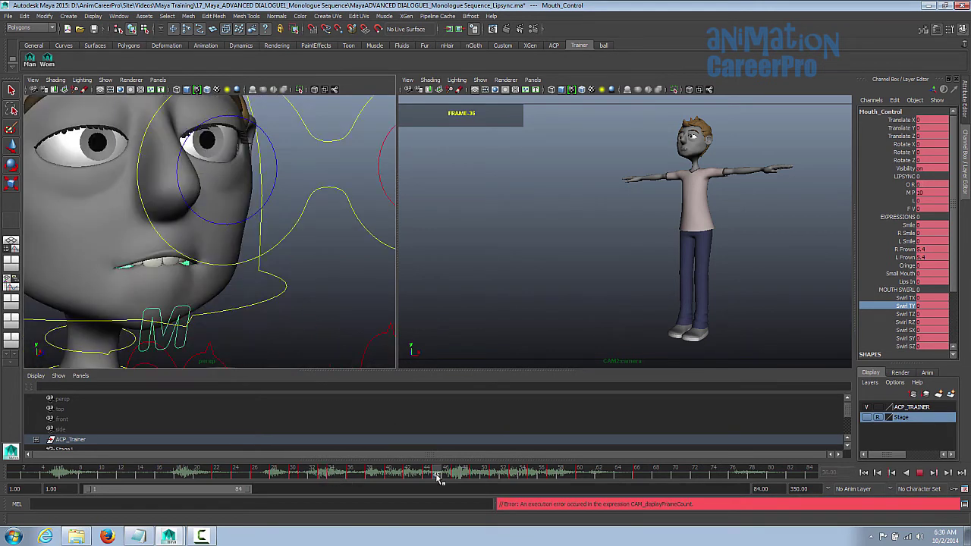
key("alt+v")
scroll(349, 311, "up", 5)
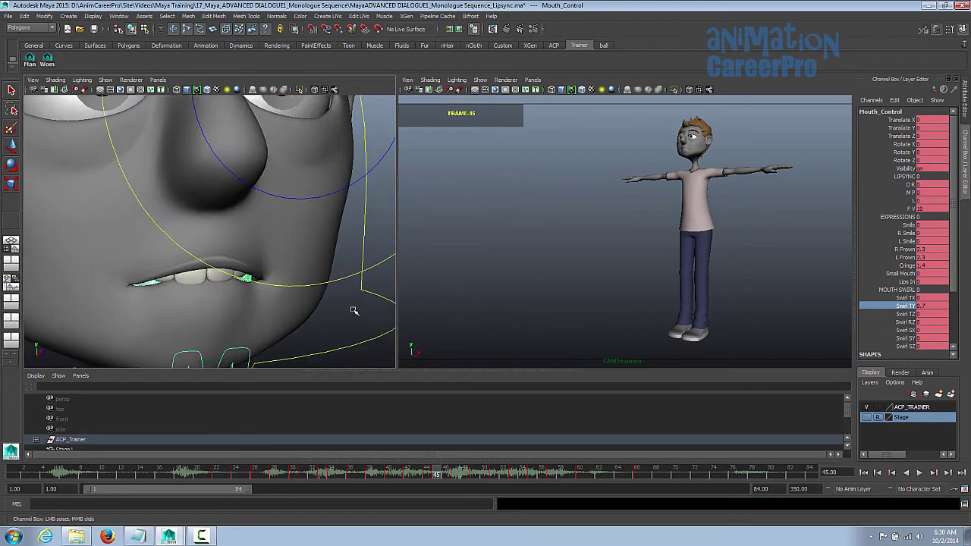
middle_click_drag(357, 305, 318, 311, "alt")
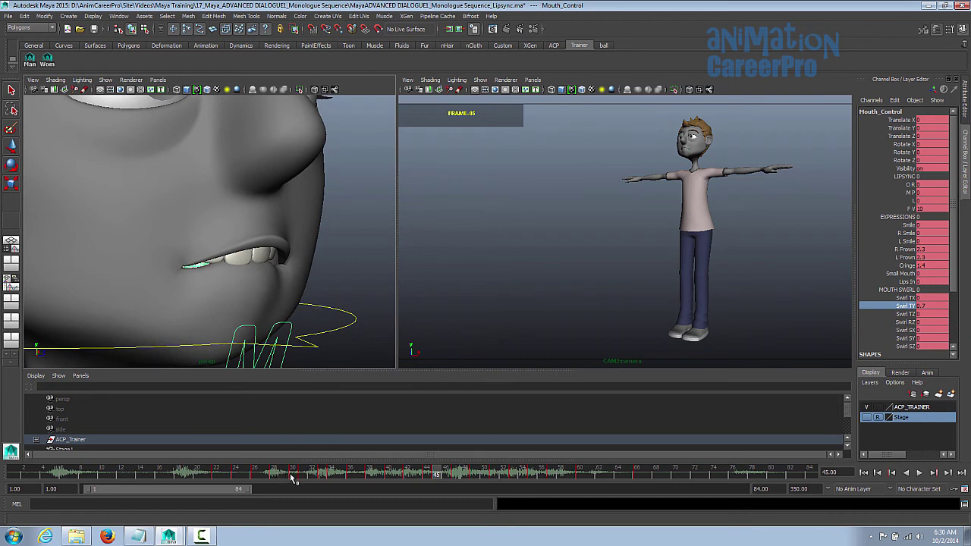
left_click(331, 471)
left_click_drag(340, 292, 324, 326, "alt")
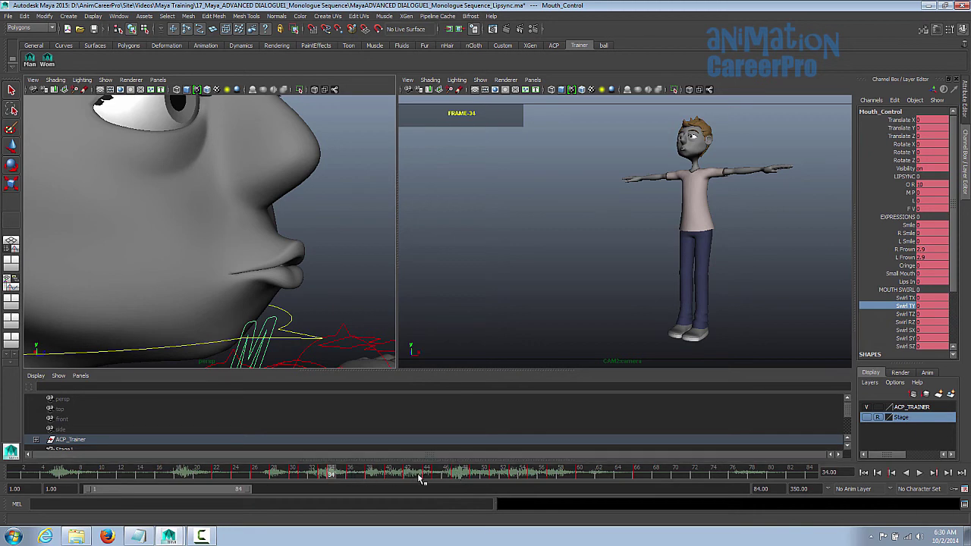
Compare frame 30's neutral mouth with frame 34's pursed lips.
left_click_drag(333, 476, 396, 481, "shift")
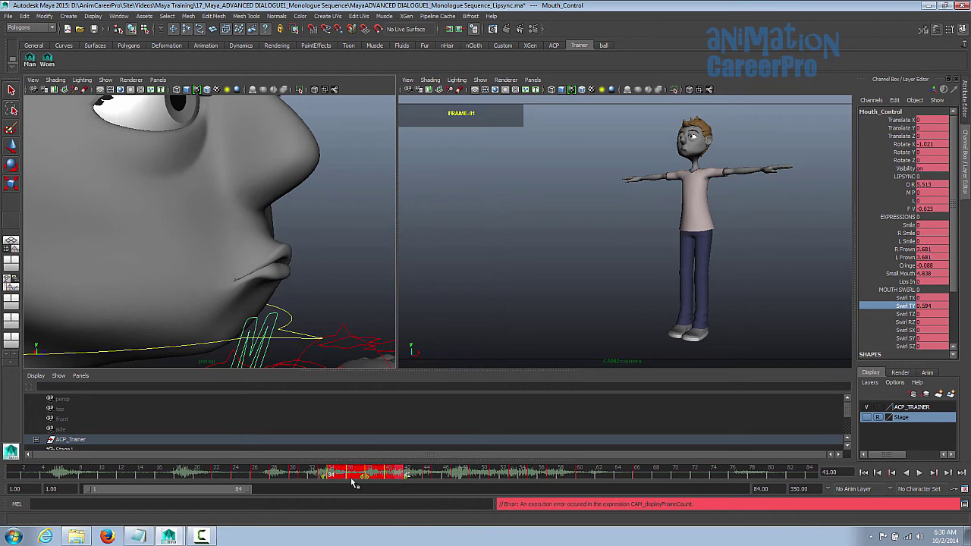
left_click(300, 476)
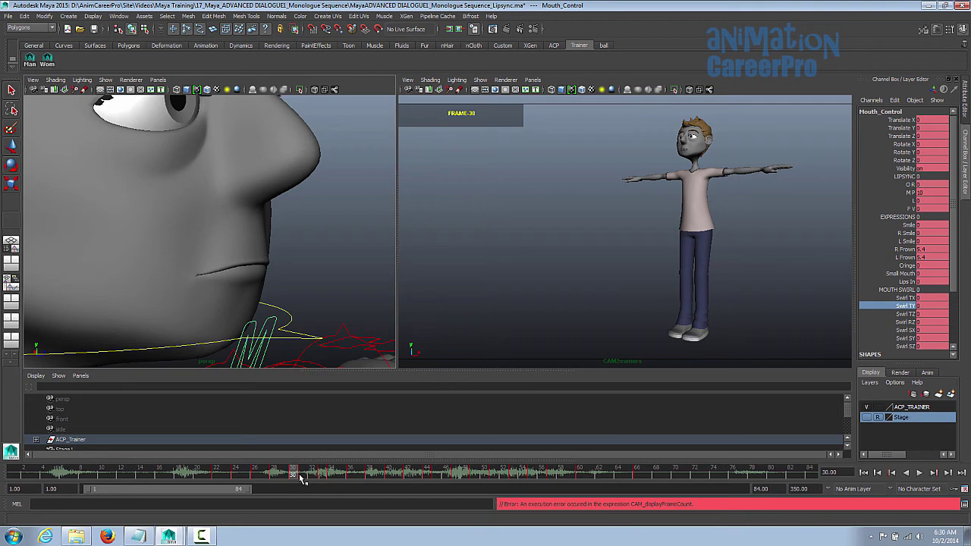
left_click_drag(302, 478, 337, 476)
left_click(298, 476)
left_click(331, 476)
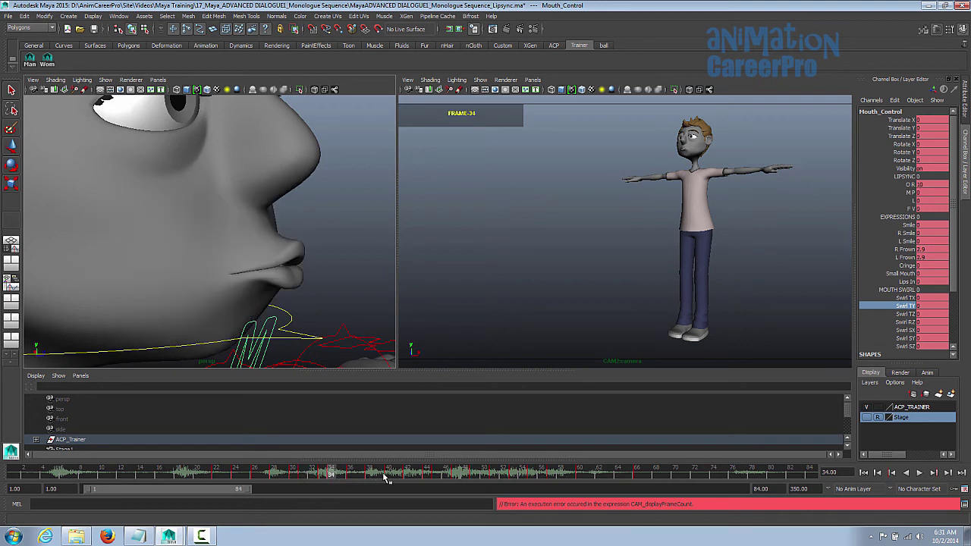
Inspect the teeth-showing mouth at frames 44 and 45 from front and three-quarter views.
left_click(426, 475)
left_click_drag(342, 299, 381, 247, "alt")
left_click(434, 474)
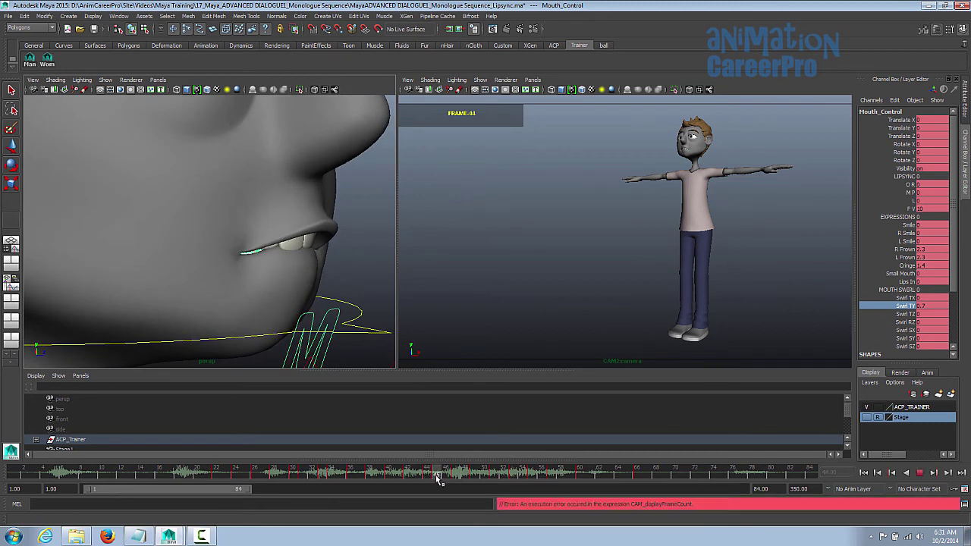
left_click_drag(369, 325, 260, 333, "alt")
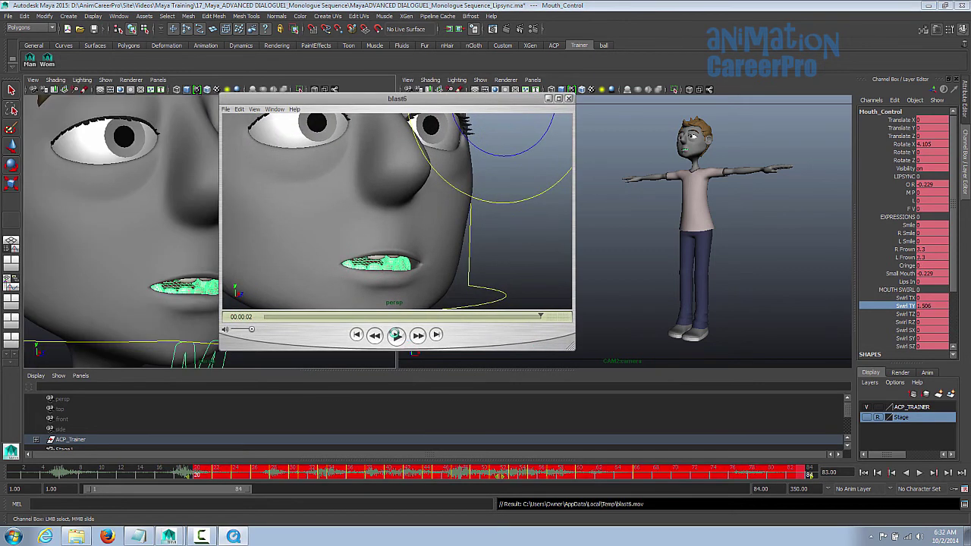
Play the blast6 playblast from the start, pause, and scrub forward through the mouth shapes.
left_click(356, 334)
left_click(395, 335)
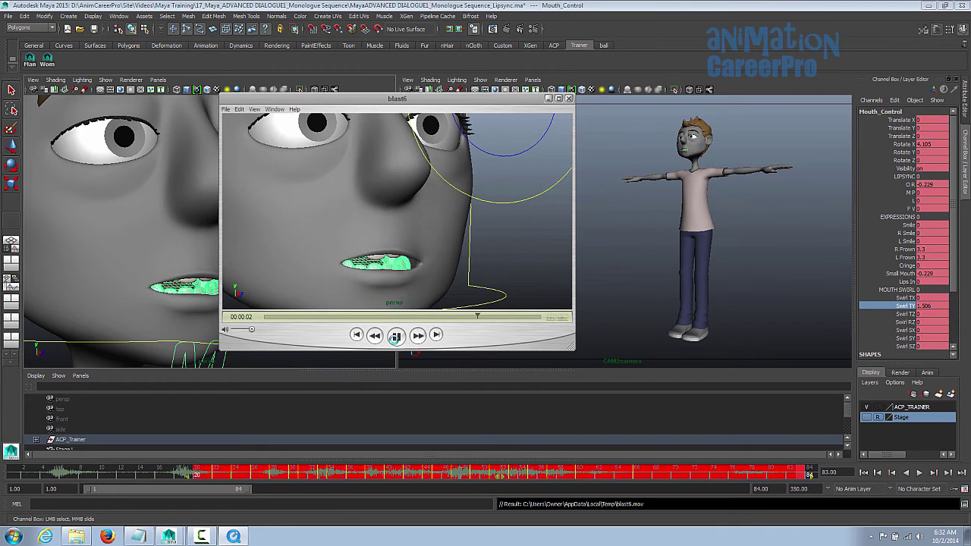
left_click(395, 336)
left_click(376, 318)
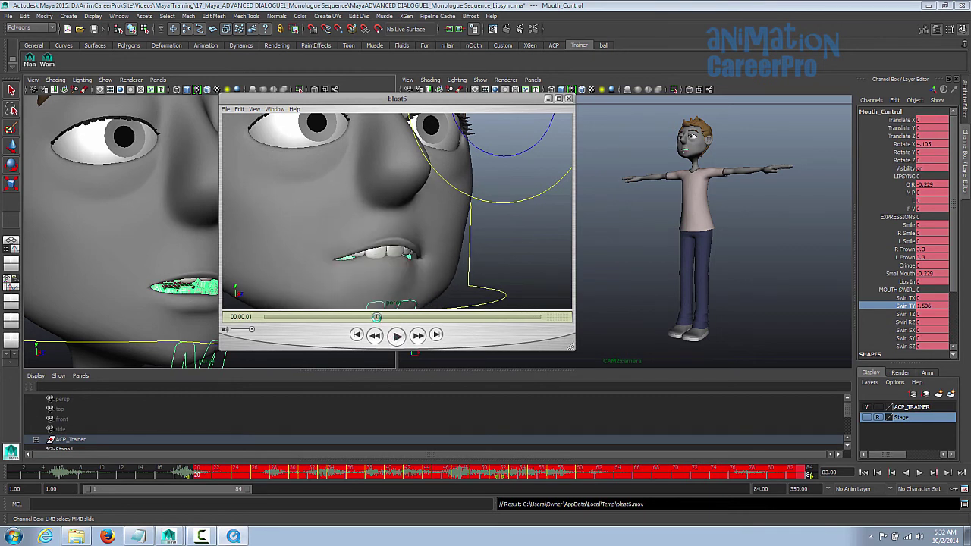
left_click_drag(376, 317, 408, 323)
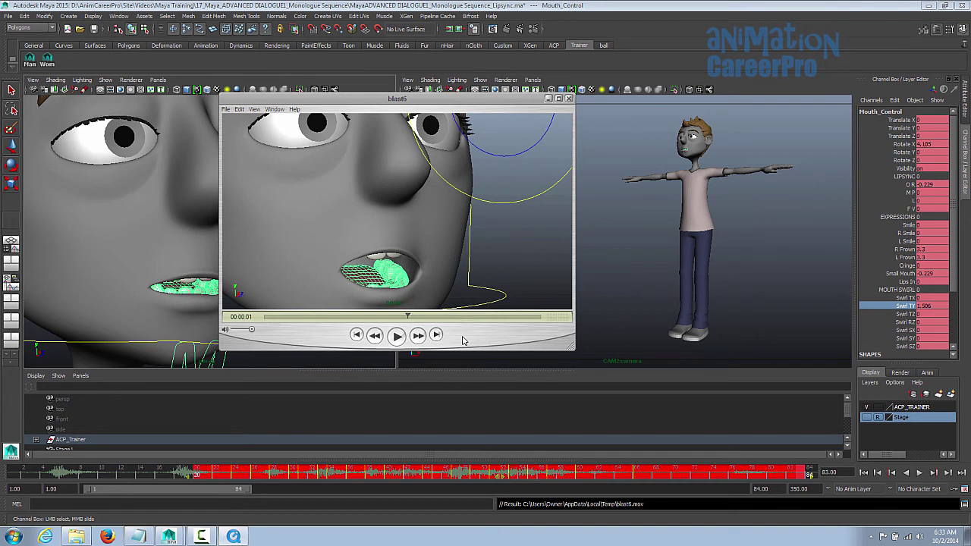
Check the playblast's last frames, then rewind and replay it from the start.
key("End")
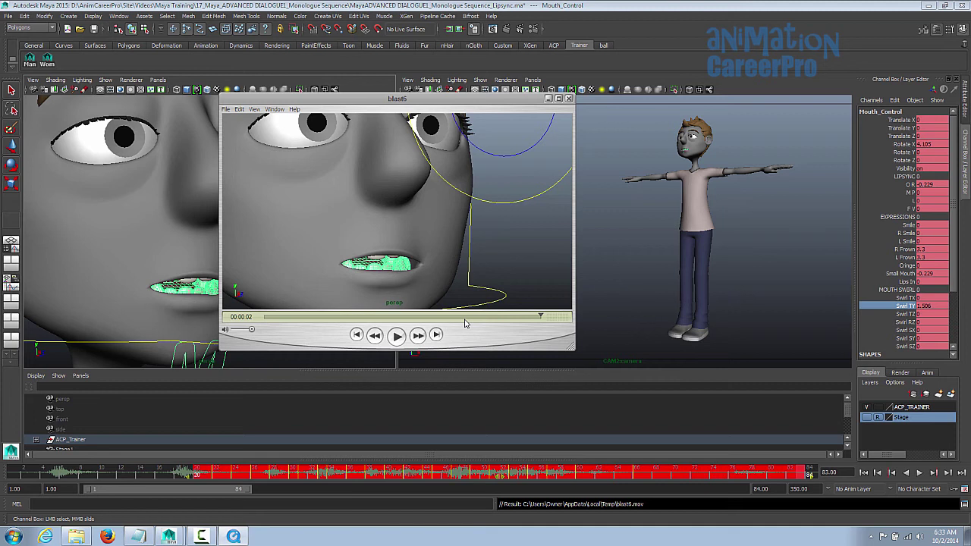
left_click(529, 316)
left_click(356, 334)
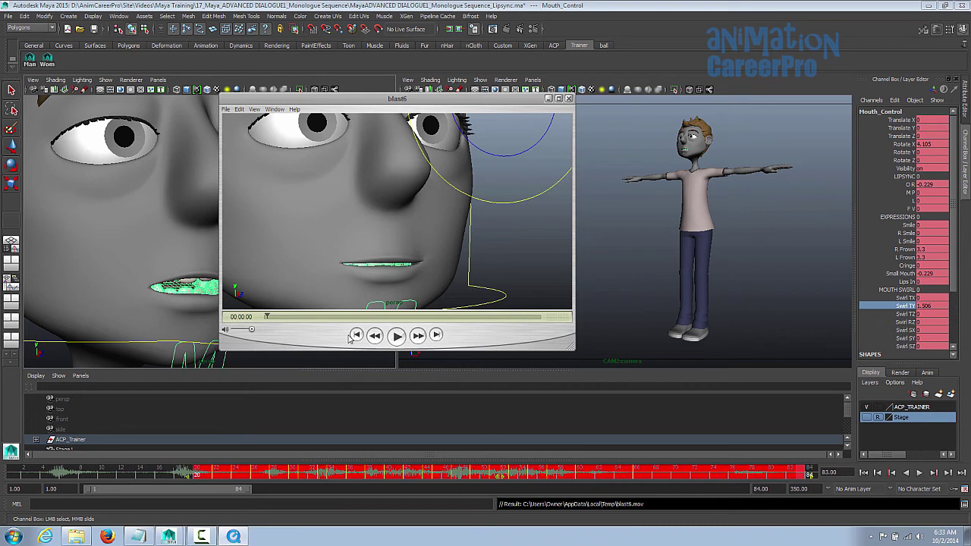
left_click(398, 338)
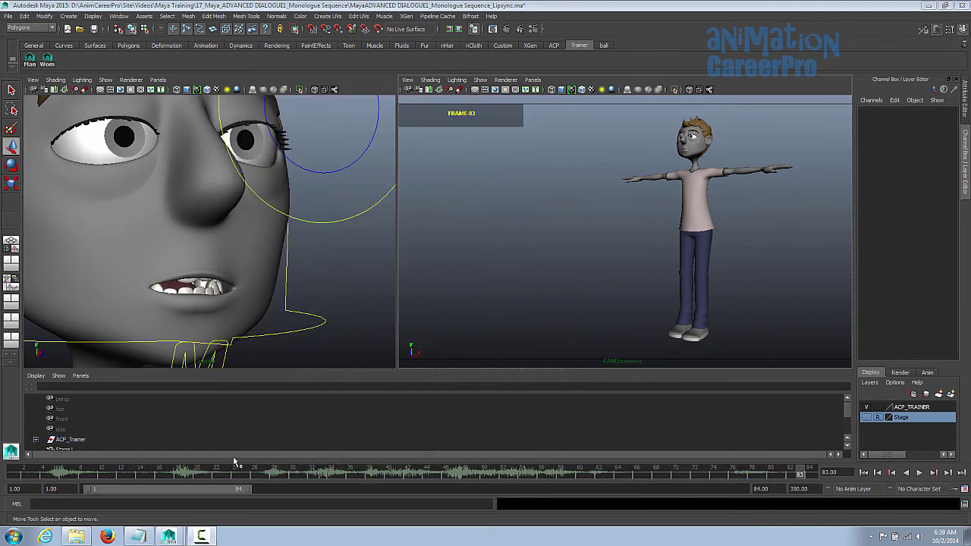
At frame 32, create a playblast of the animation from the Time Slider menu.
left_click(311, 473)
right_click(315, 473)
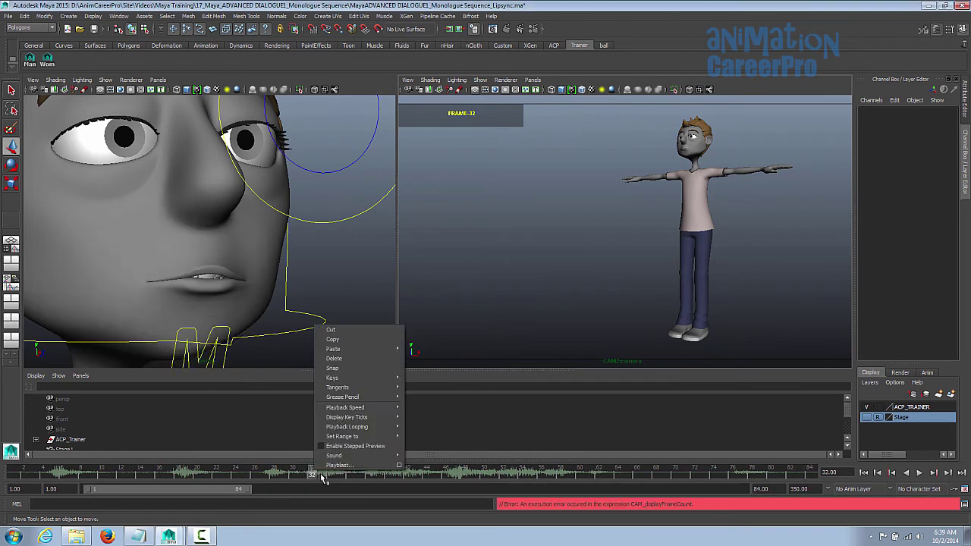
left_click(456, 474)
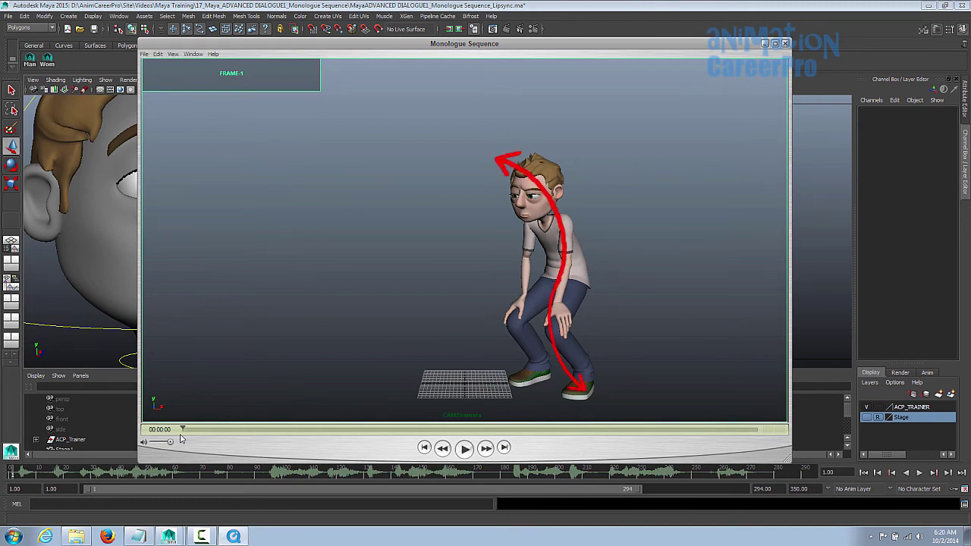
Review the crouch from frame 1 to about 37, rechecking the pose at frame 28.
mouse_move(182, 436)
left_mouse_down()
mouse_move(256, 431)
mouse_move(235, 444)
mouse_move(277, 442)
mouse_move(249, 433)
left_mouse_up()
left_click(465, 448)
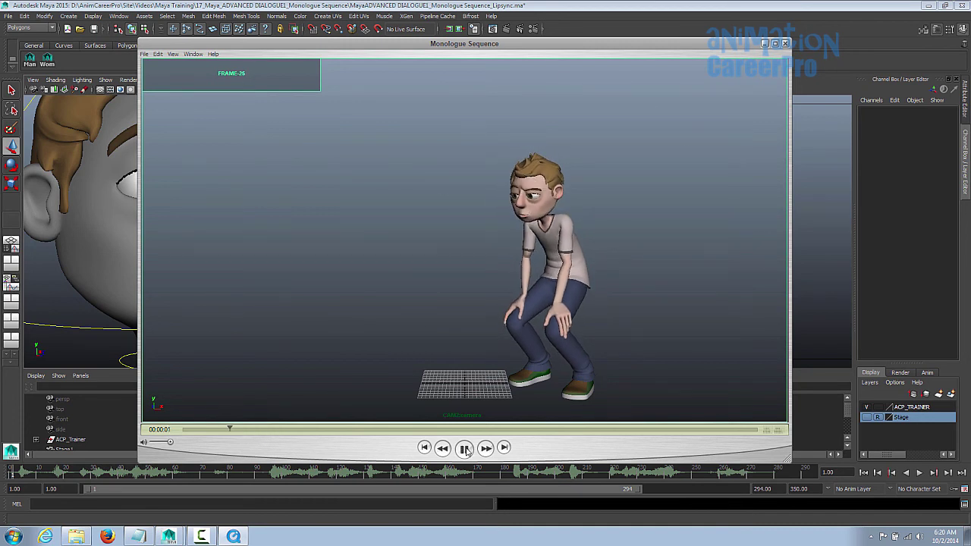
left_click(465, 449)
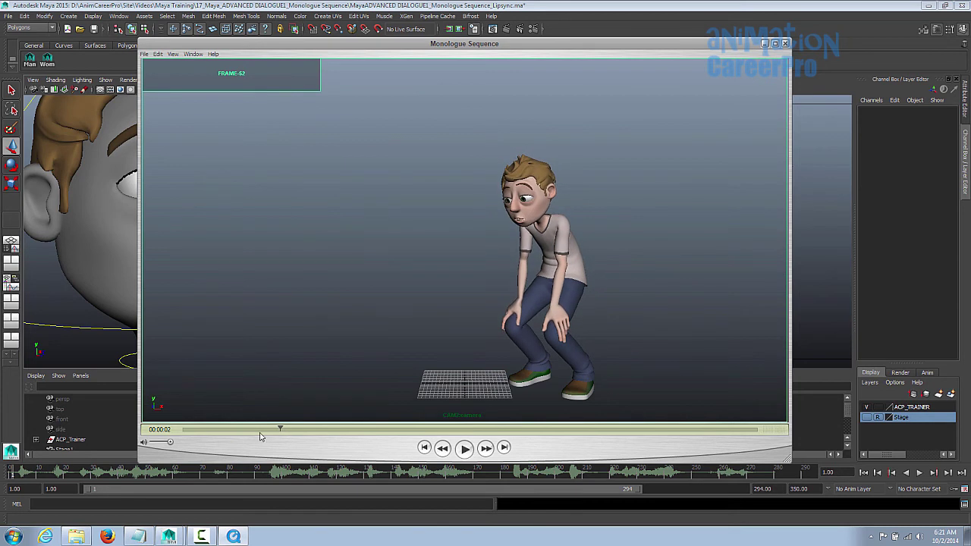
left_click(254, 431)
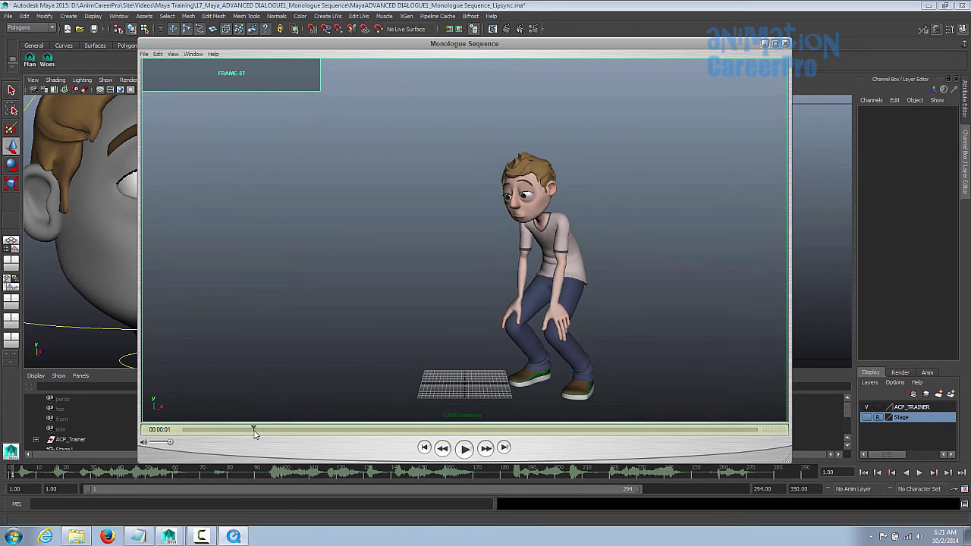
mouse_move(254, 431)
left_mouse_down()
mouse_move(237, 440)
mouse_move(259, 437)
left_mouse_up()
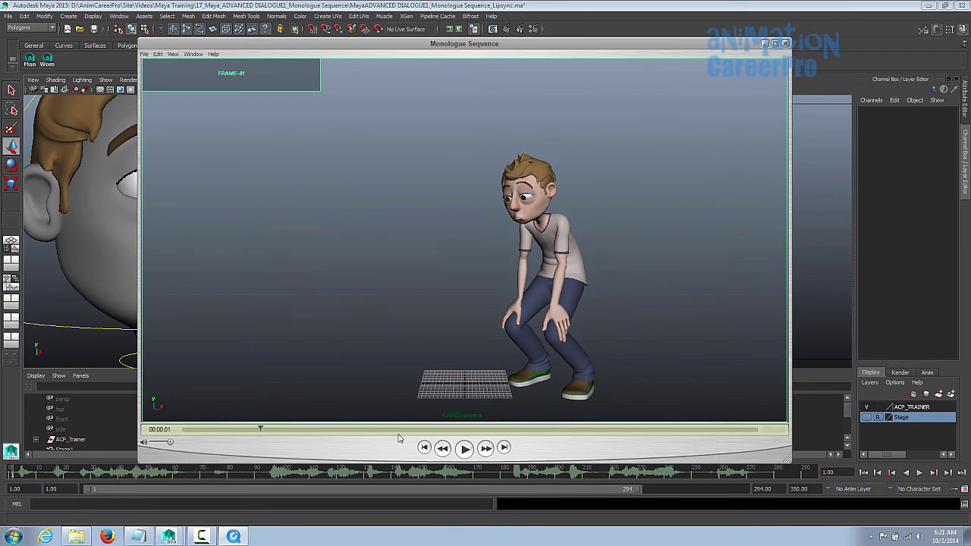
Scrub from frame 75 onward as the boy rises from the crouch to standing.
left_click(333, 437)
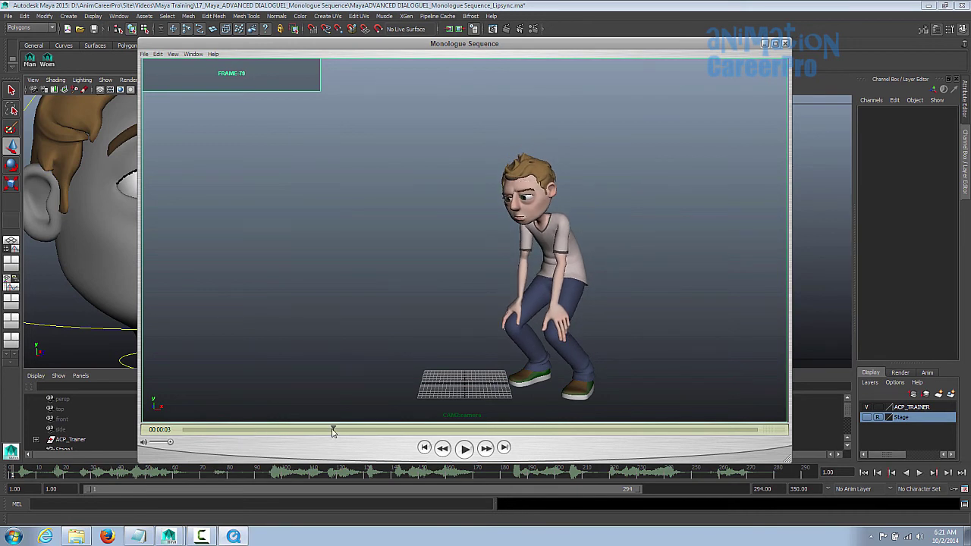
left_click_drag(332, 431, 326, 432)
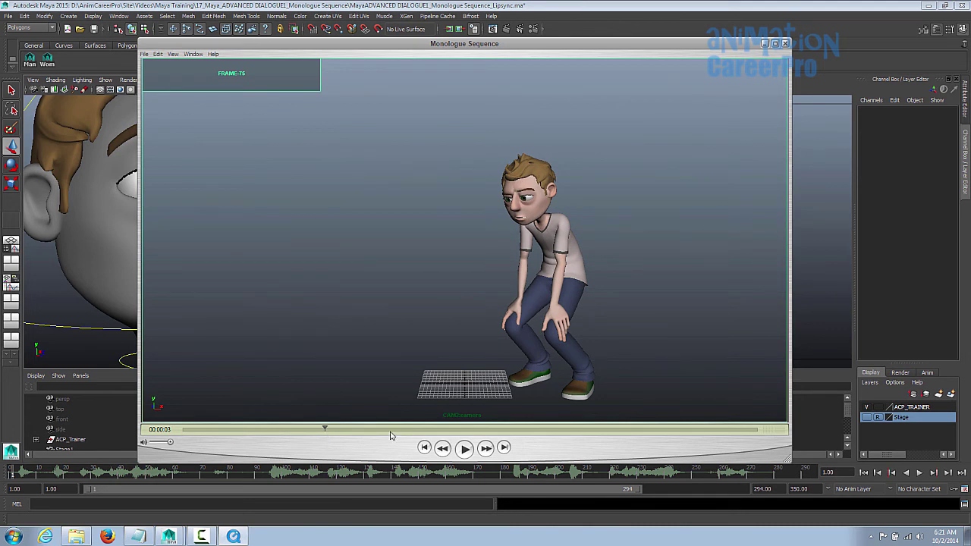
mouse_move(355, 428)
left_mouse_down()
mouse_move(373, 430)
mouse_move(344, 431)
left_mouse_up()
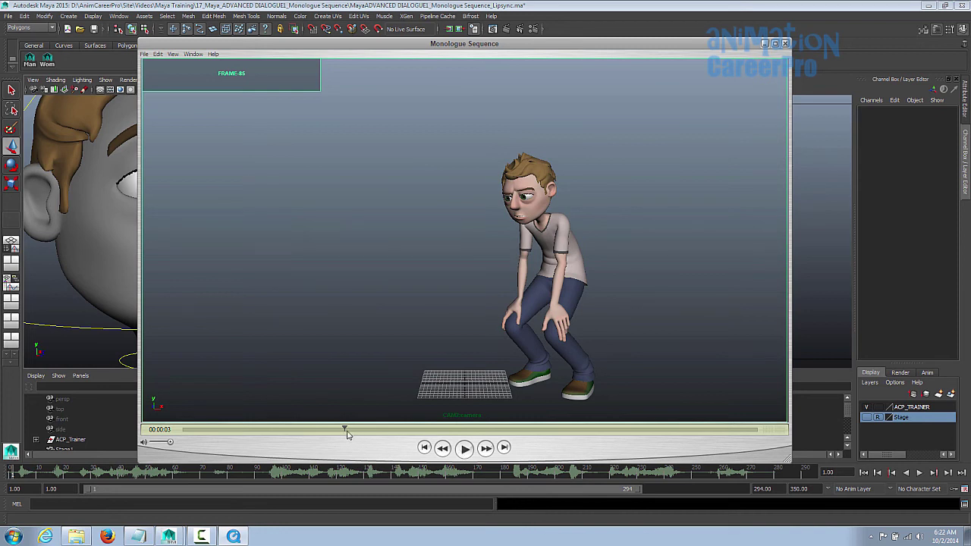
mouse_move(345, 431)
left_mouse_down()
mouse_move(363, 432)
mouse_move(351, 430)
left_mouse_up()
Play to the open-armed gesture, then scrub back to about frame 122.
left_click(465, 448)
left_click(465, 449)
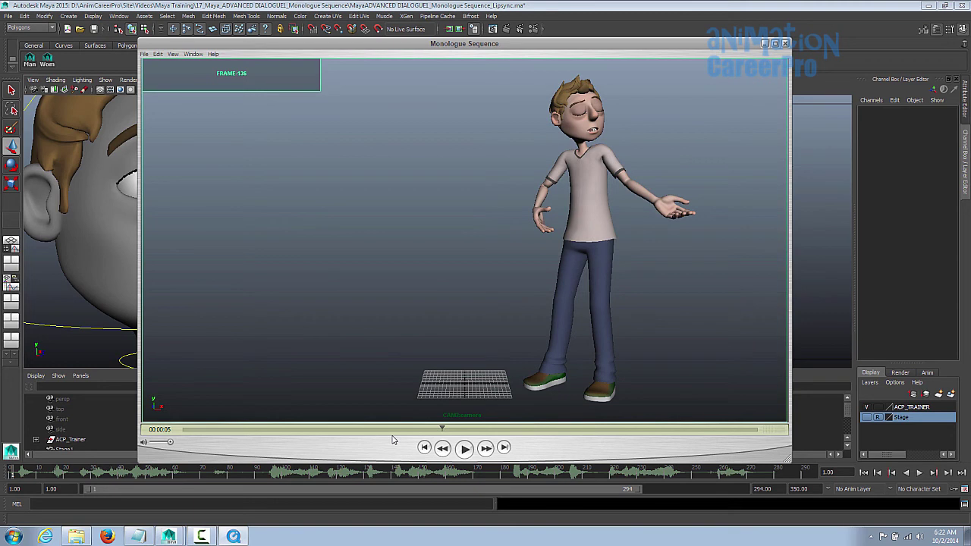
left_click_drag(393, 440, 401, 460)
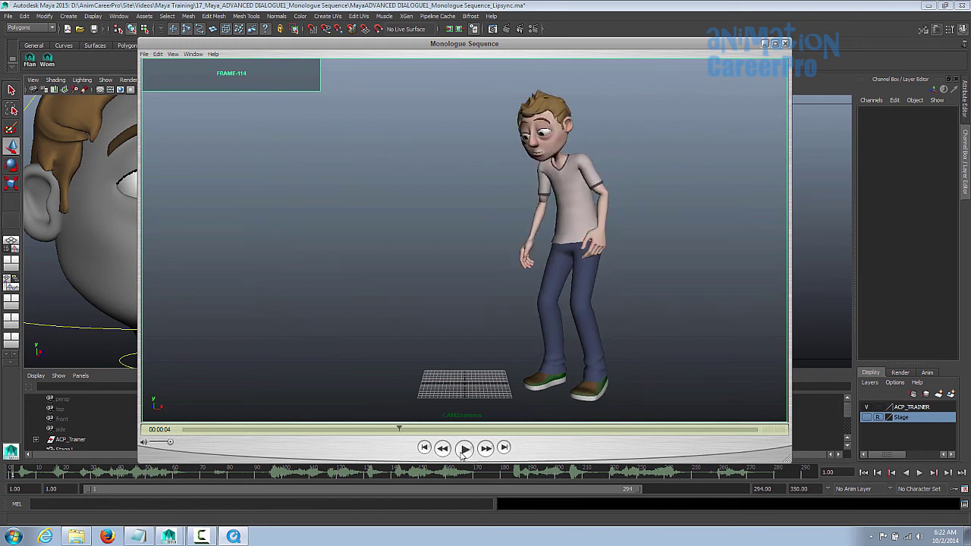
Replay, then scrub from frame 115 forward to frame 186 where the boy clutches his head.
left_click(462, 452)
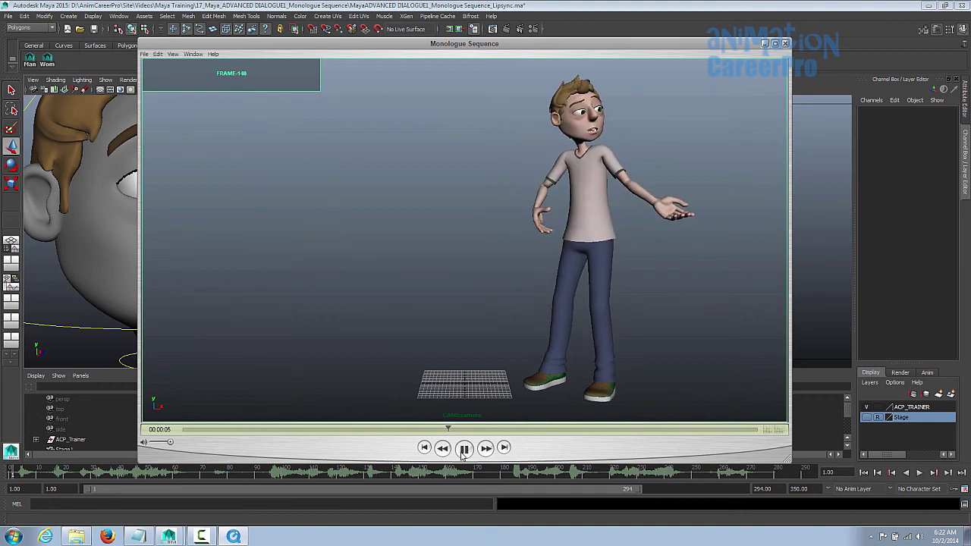
left_click(463, 448)
left_click(401, 430)
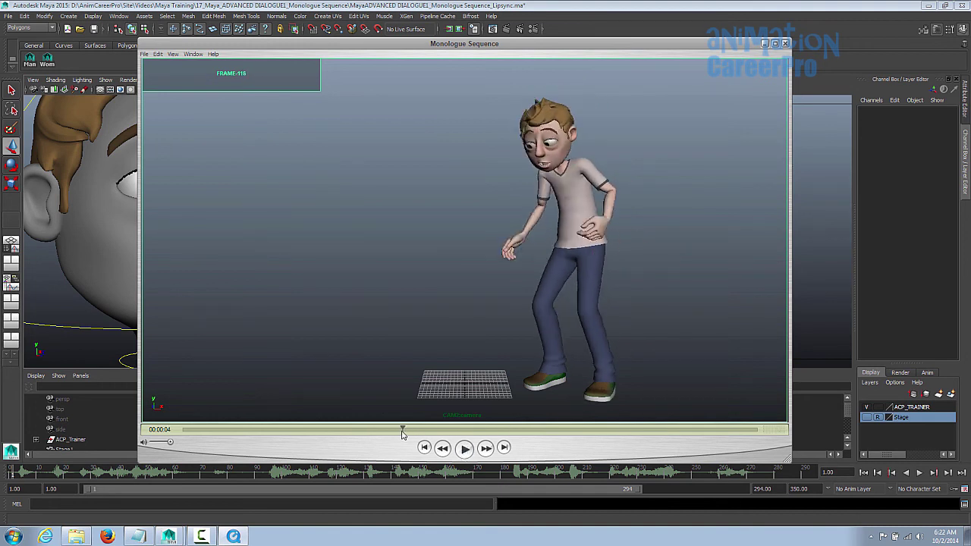
mouse_move(401, 433)
left_mouse_down()
mouse_move(414, 435)
mouse_move(390, 427)
mouse_move(407, 438)
mouse_move(423, 432)
mouse_move(404, 443)
mouse_move(419, 432)
mouse_move(399, 429)
mouse_move(416, 429)
mouse_move(412, 447)
mouse_move(574, 436)
left_mouse_up()
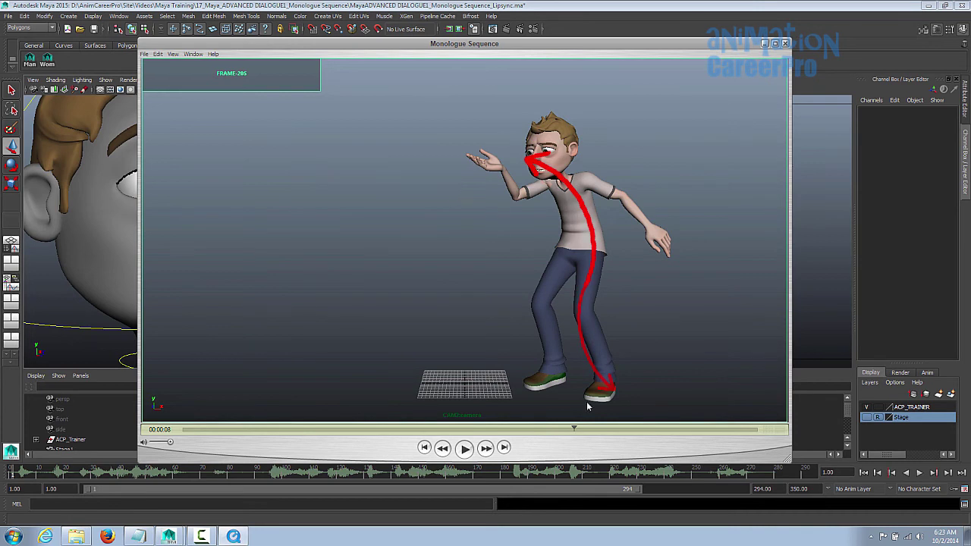
left_click(465, 448)
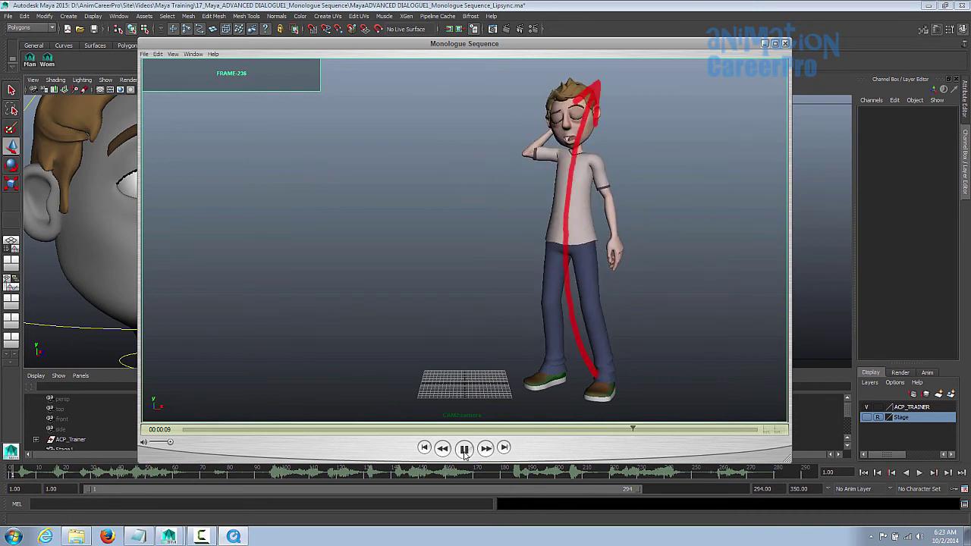
left_click(465, 448)
left_click(626, 429)
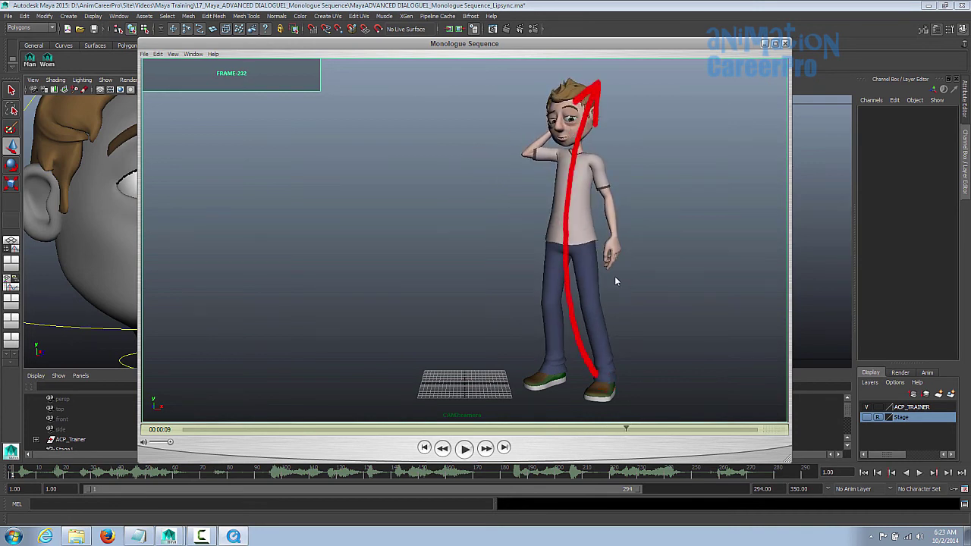
left_click(615, 429)
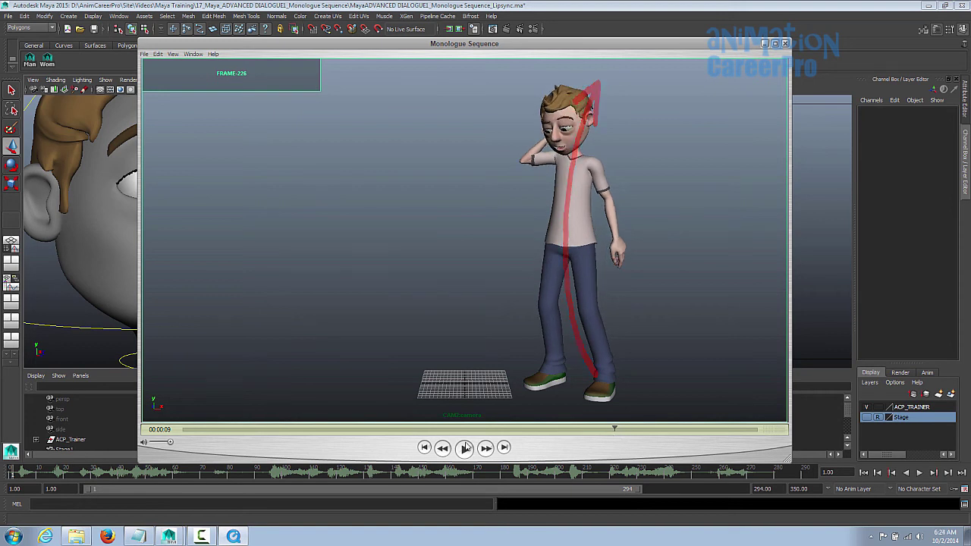
left_click_drag(604, 429, 621, 430)
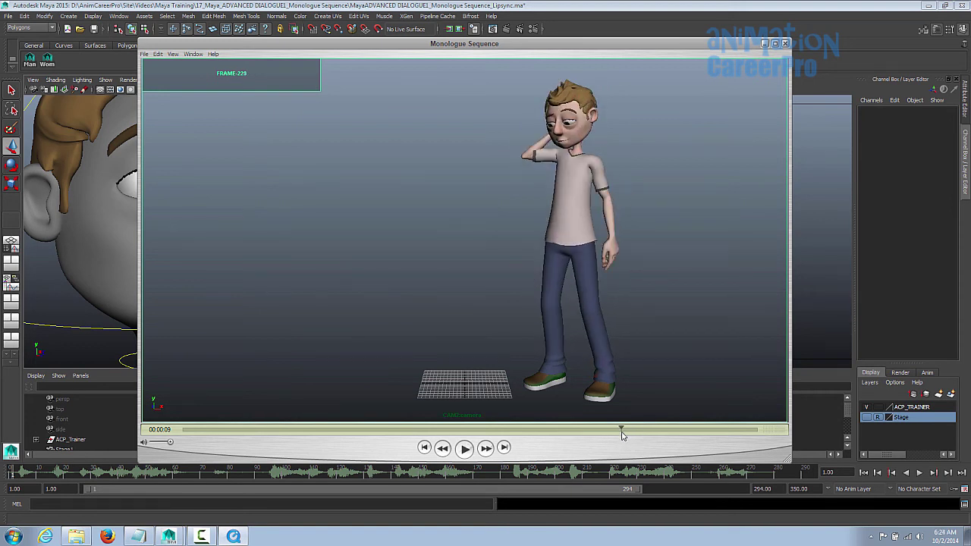
left_click(467, 449)
left_click(470, 451)
key("Left")
key("Left")
key("Left")
key("Left")
key("Left")
key("Left")
key("Left")
key("Left")
key("Left")
key("Left")
key("Left")
key("Left")
key("Left")
key("Left")
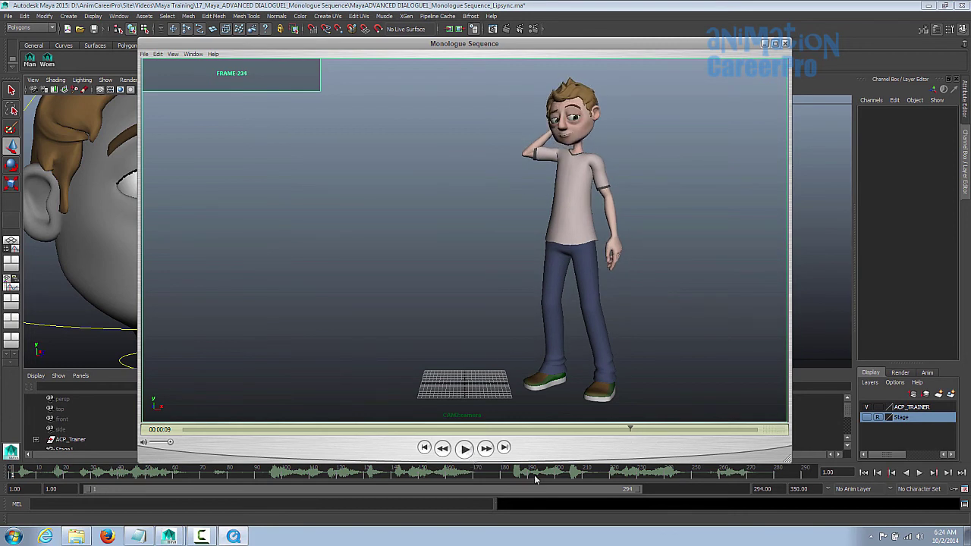
left_click(462, 448)
left_click(463, 448)
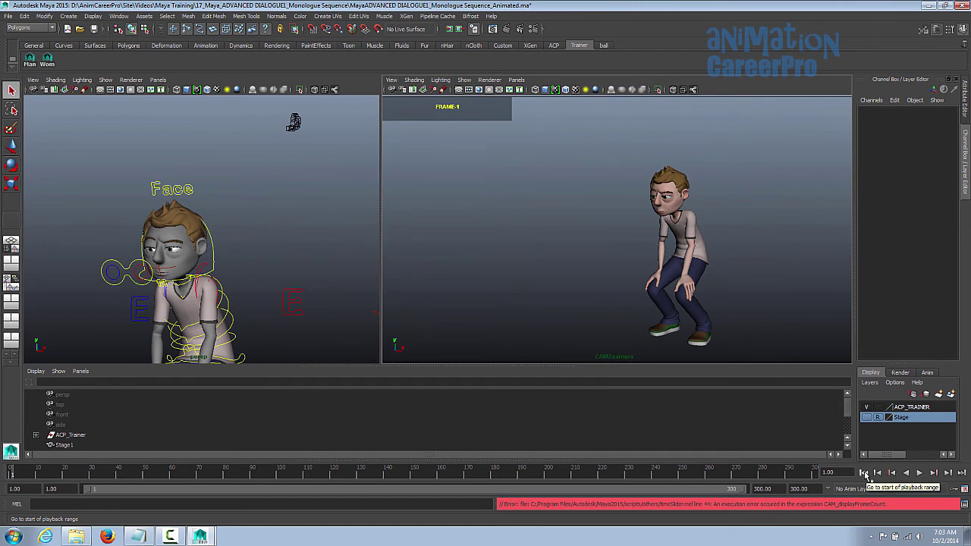
Go to the start of the playback range.
left_click(866, 474)
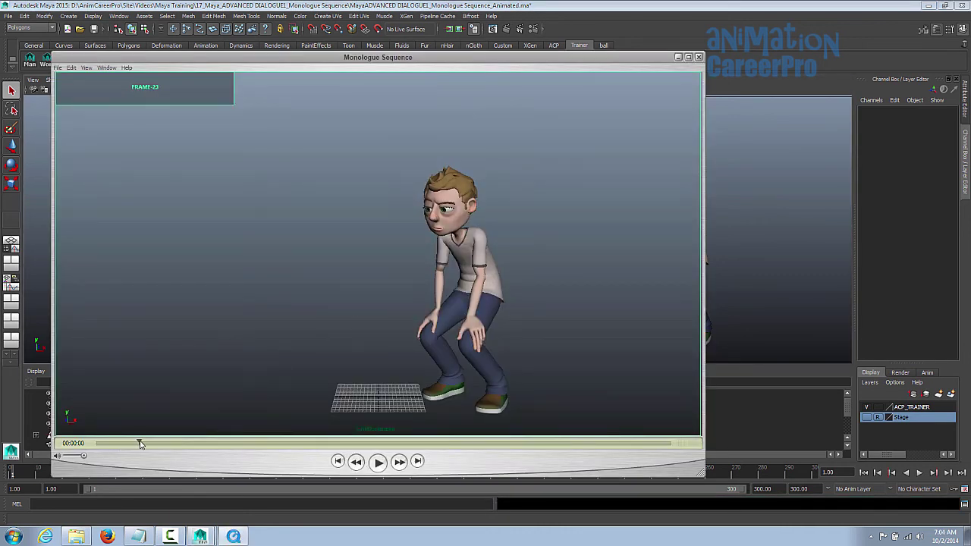
left_click(313, 443)
left_click_drag(314, 459, 328, 456)
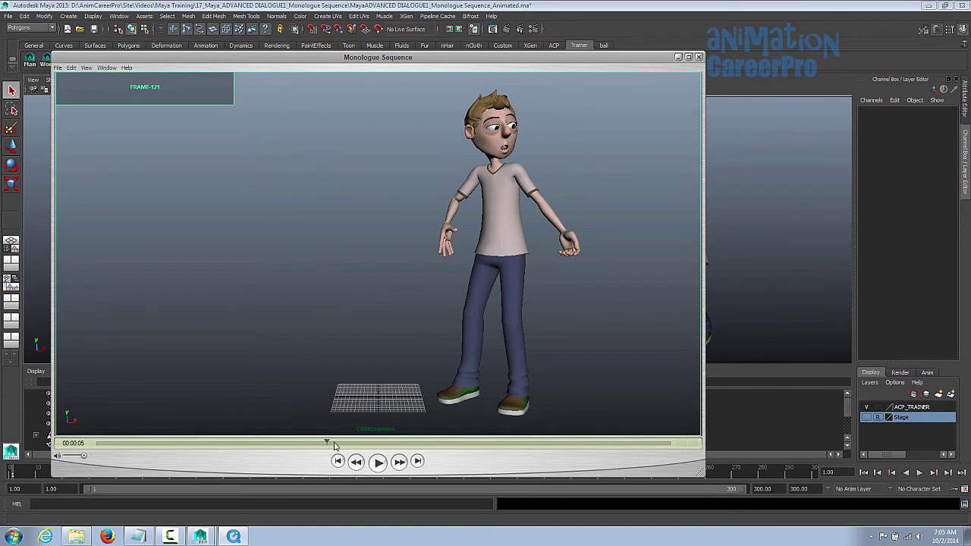
mouse_move(334, 446)
left_mouse_down()
mouse_move(585, 445)
mouse_move(557, 462)
mouse_move(580, 463)
mouse_move(95, 448)
left_mouse_up()
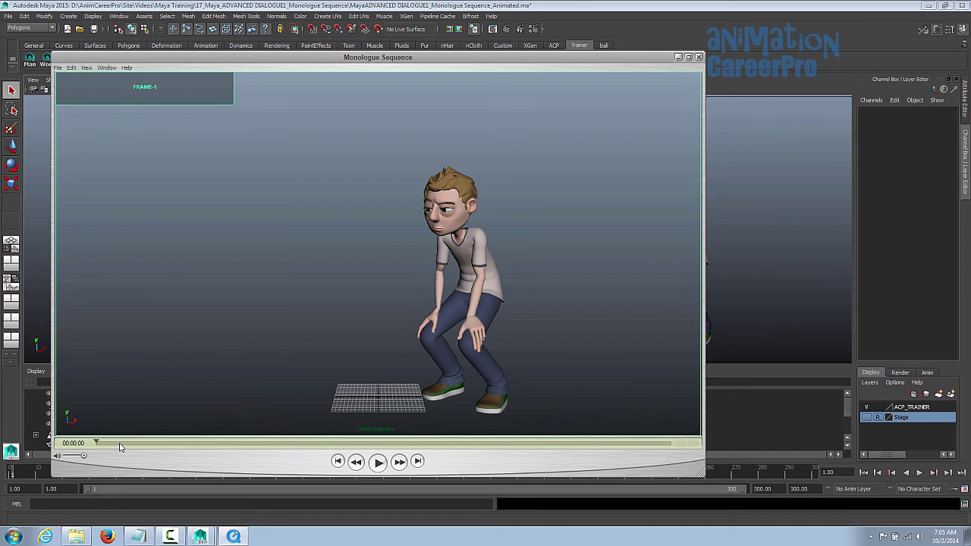
left_click_drag(119, 446, 266, 445)
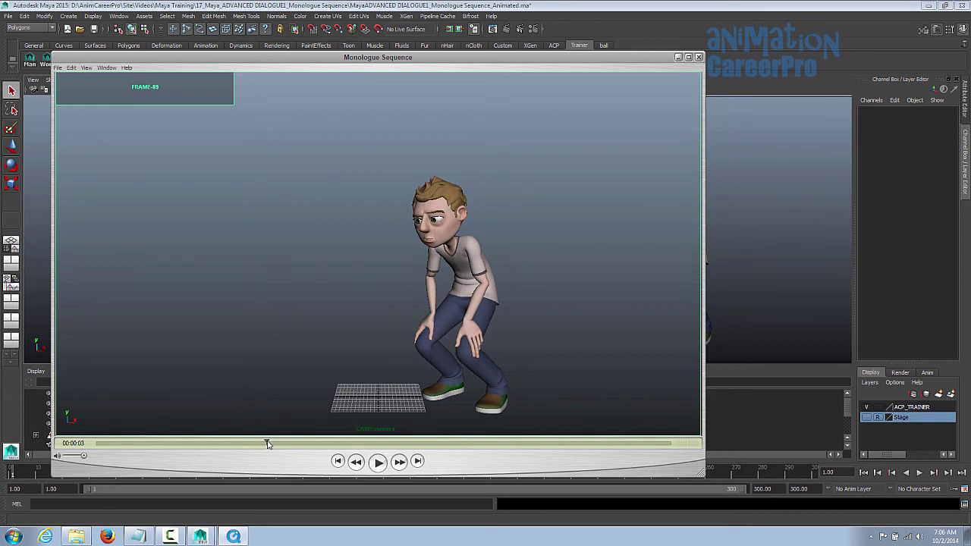
left_click_drag(268, 444, 289, 447)
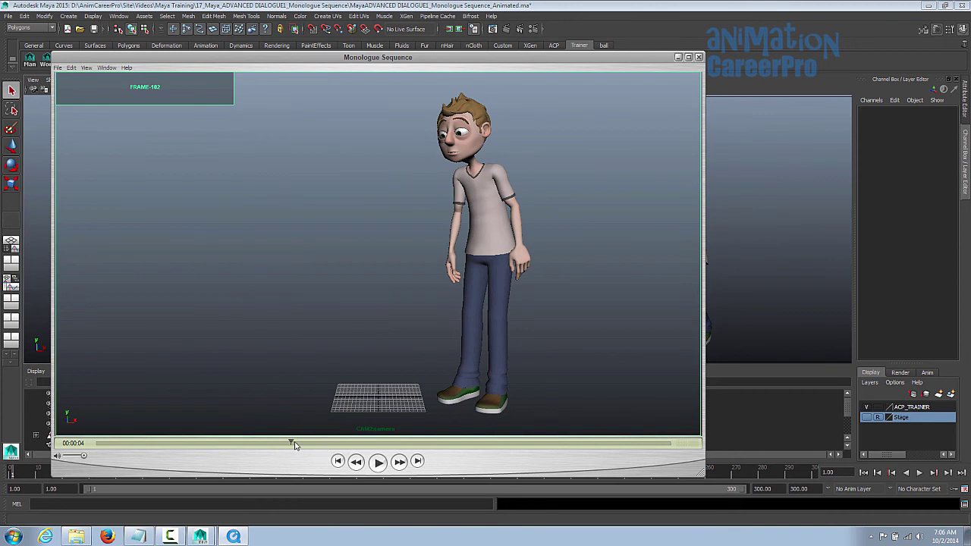
mouse_move(295, 445)
left_mouse_down()
mouse_move(331, 445)
mouse_move(295, 445)
left_mouse_up()
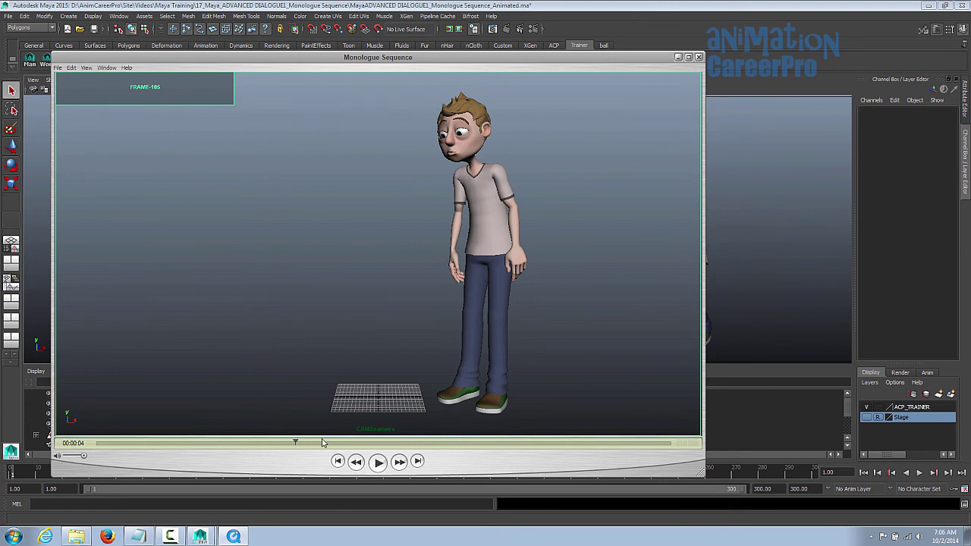
left_click(378, 462)
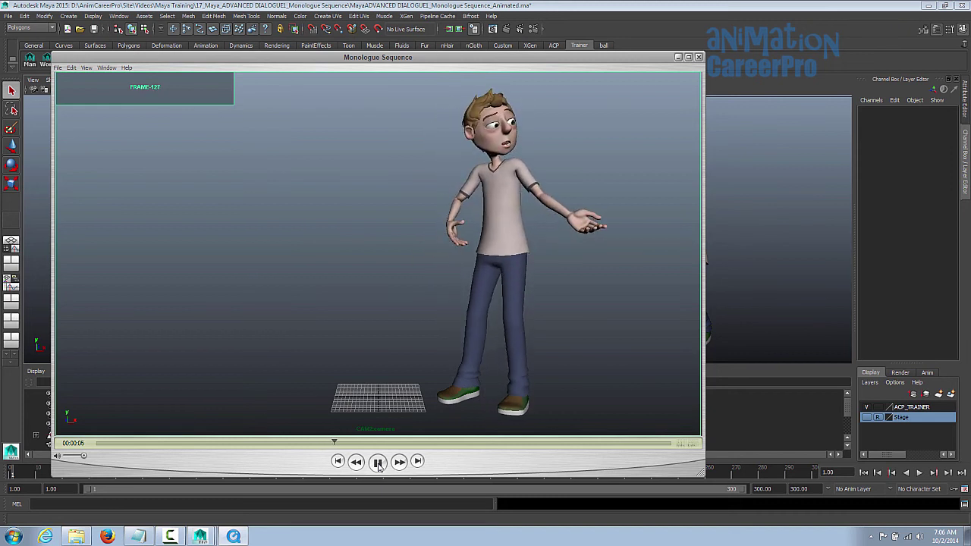
left_click(129, 444)
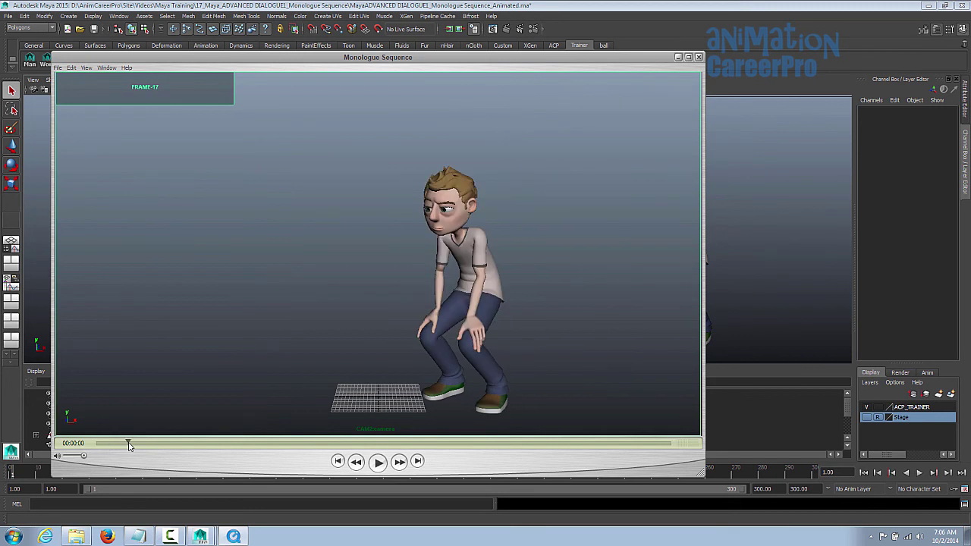
left_click_drag(129, 444, 97, 445)
left_click(378, 462)
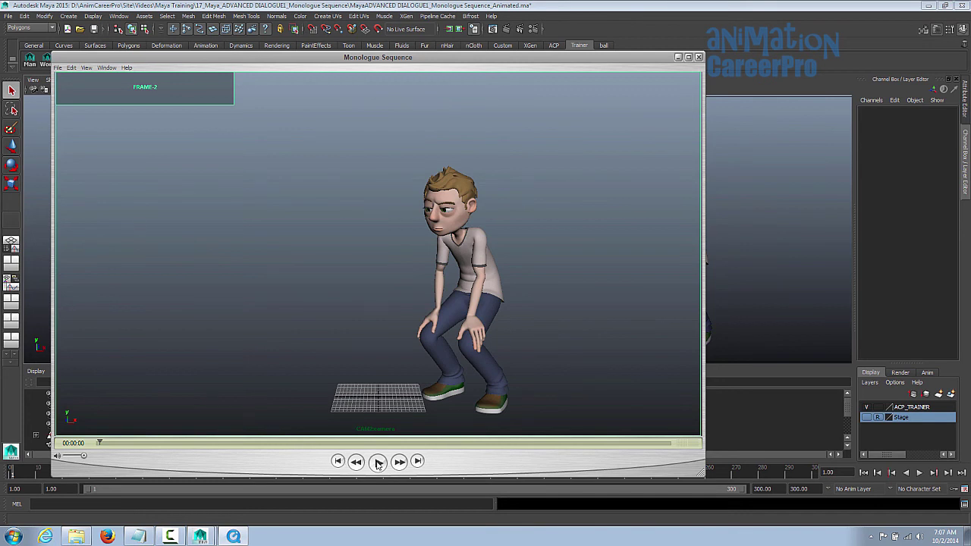
Play the playblast from the start, pause on the opening crouch and scrub around frame 27.
left_click(378, 463)
left_click(377, 462)
left_click(378, 462)
mouse_move(151, 458)
left_mouse_down()
mouse_move(152, 468)
mouse_move(166, 466)
mouse_move(151, 466)
left_mouse_up()
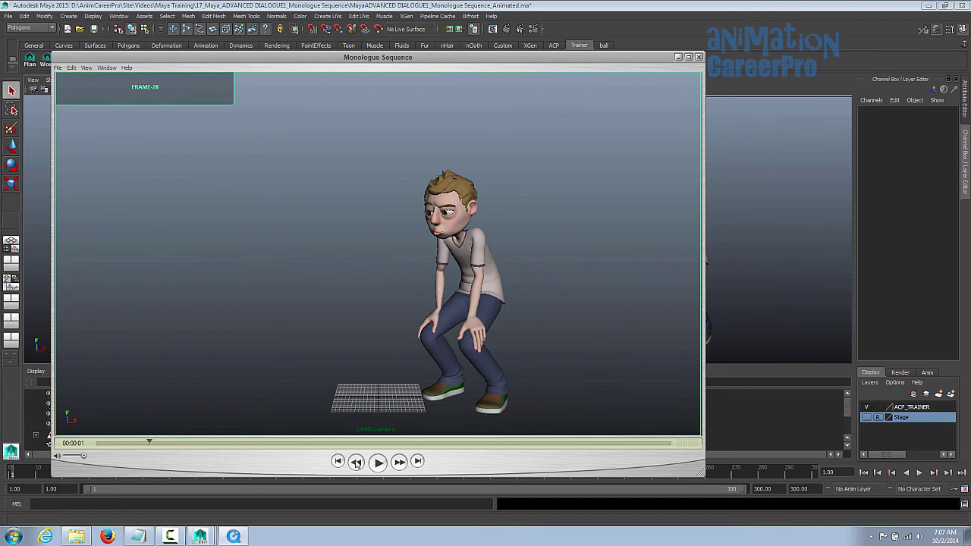
Scrub the playblast ahead to frames 144 and 277, then rewind it near the start.
left_click(377, 462)
left_click_drag(355, 443, 611, 445)
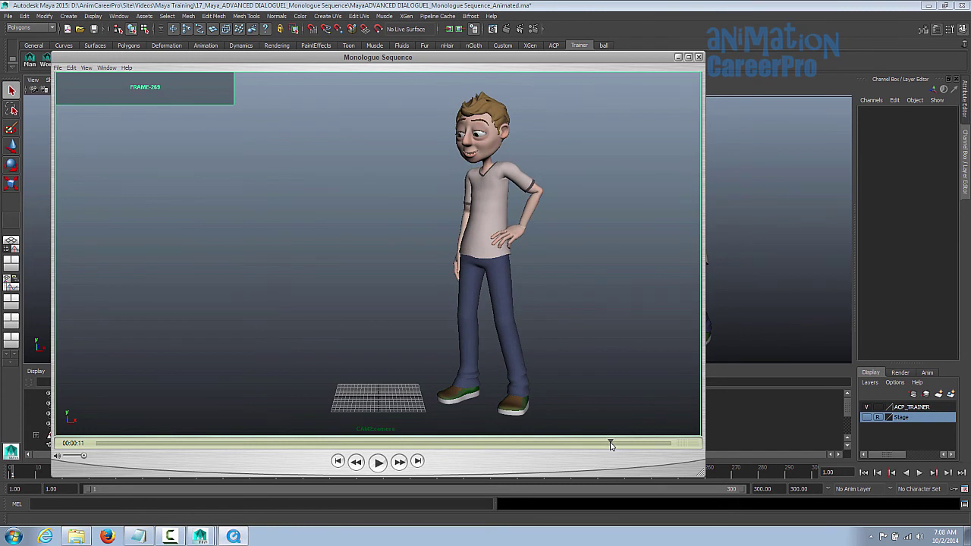
left_click_drag(611, 445, 627, 467)
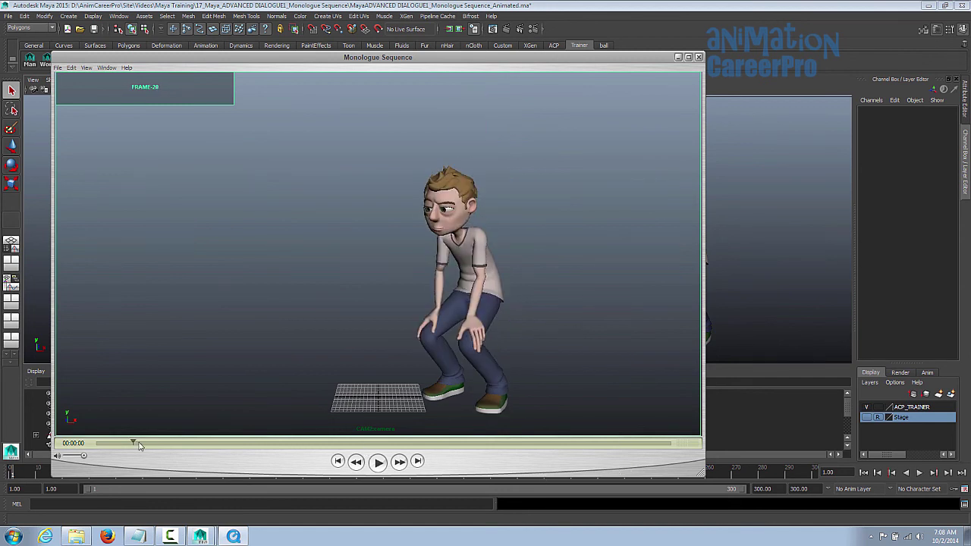
left_click(357, 460)
Close the playblast movie and turn the viewport to face the character front-on.
key("ctrl+w")
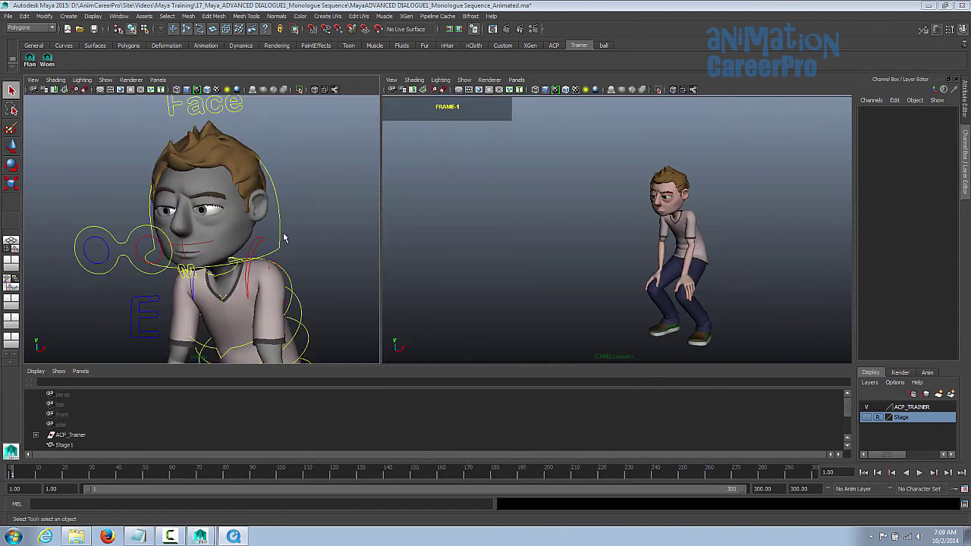
left_click_drag(328, 238, 319, 236, "alt")
right_click_drag(319, 236, 391, 228, "alt")
scroll(328, 226, "up", 5)
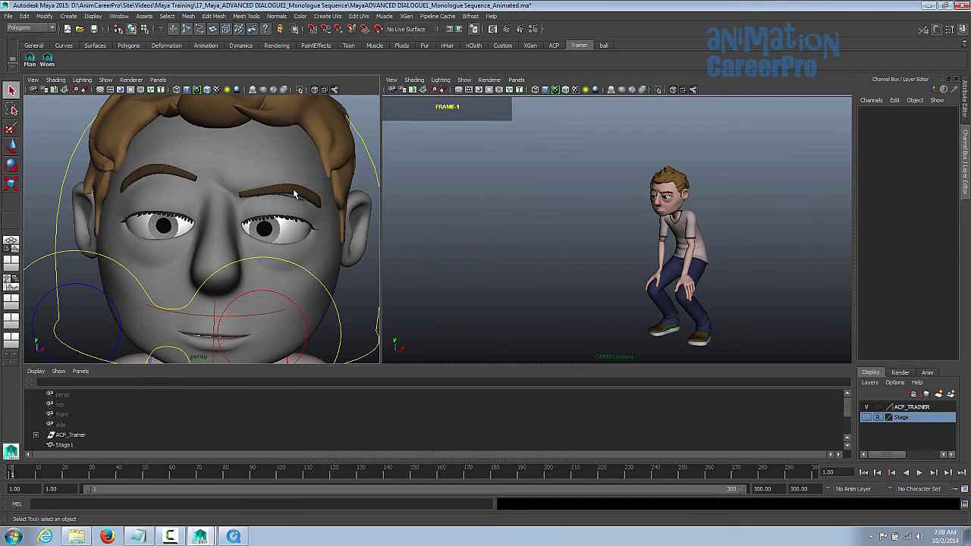
scroll(241, 234, "down", 5)
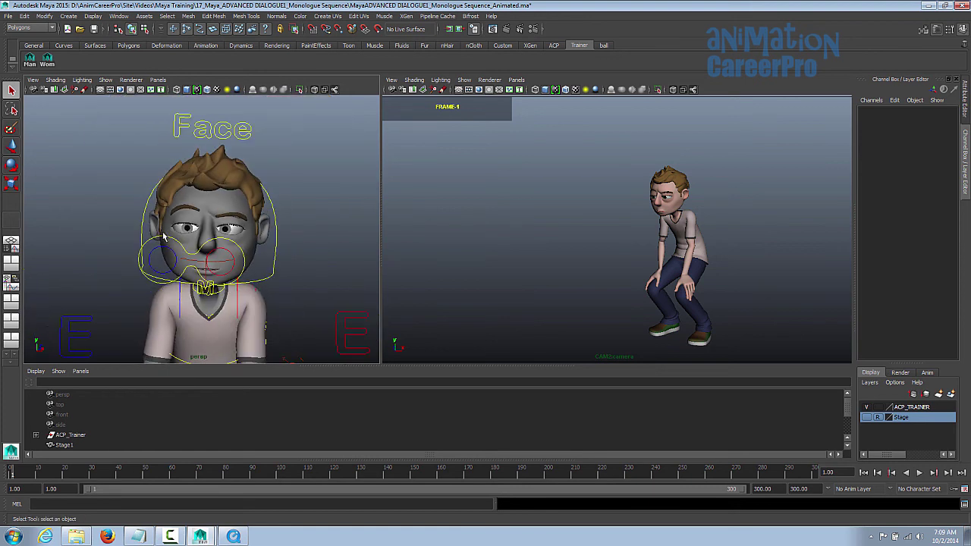
Review frames 37, 39 and 82 with close orbits of the face, then play from 82.
left_click_drag(44, 476, 111, 476)
left_click_drag(273, 228, 284, 206, "alt")
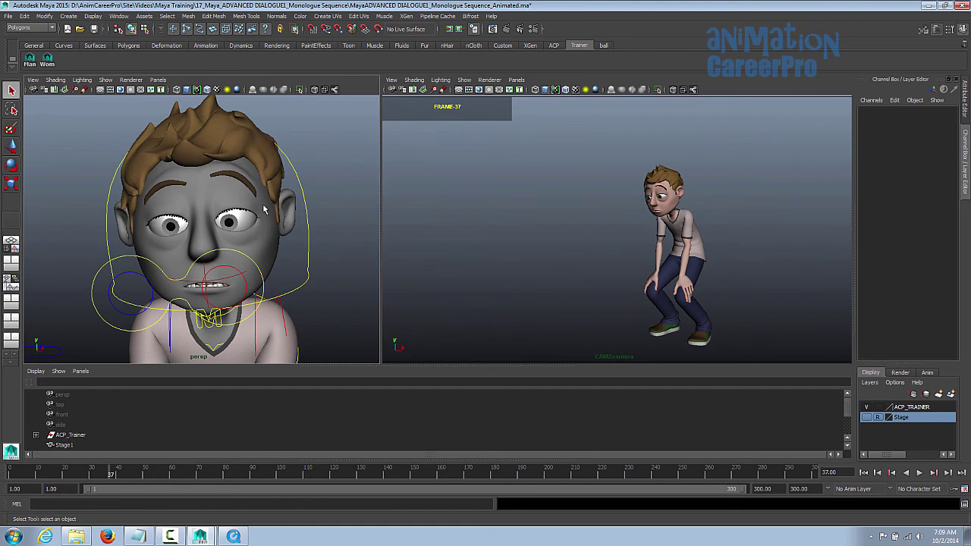
left_click_drag(280, 206, 287, 199, "alt")
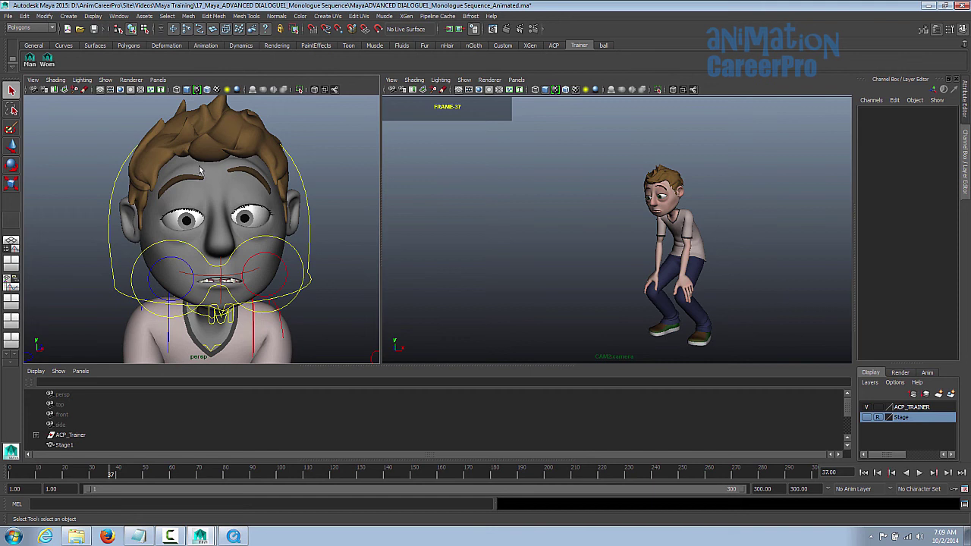
left_click(116, 476)
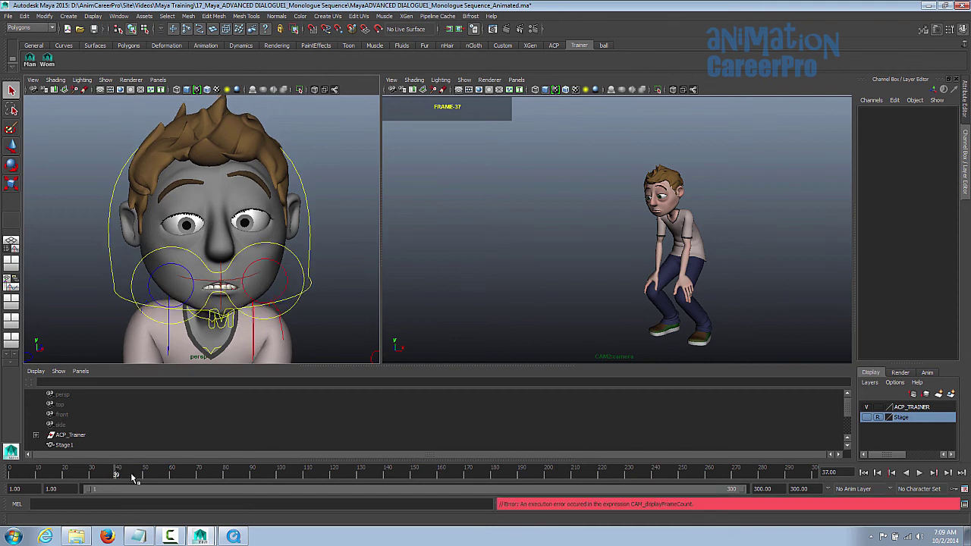
left_click_drag(135, 477, 237, 478)
key("alt+v")
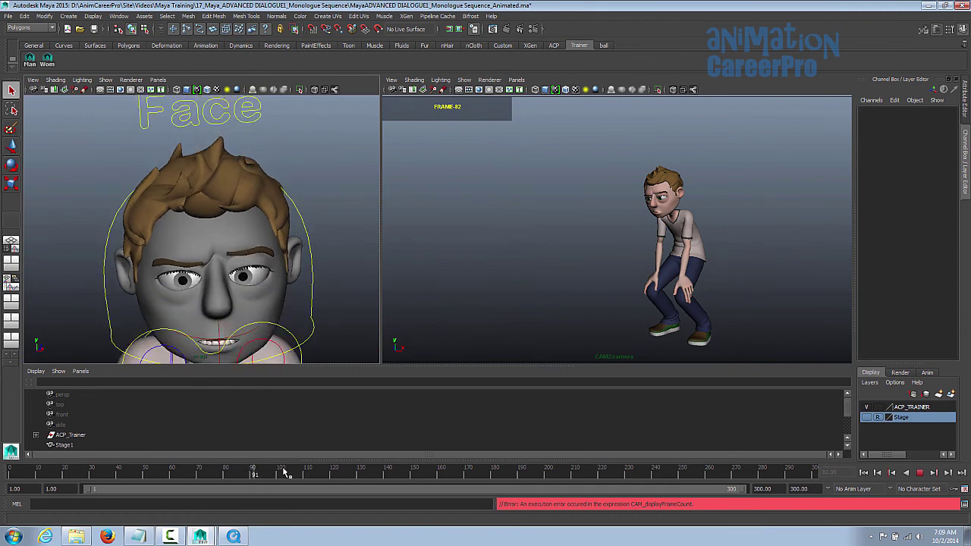
Stop playback and orbit to a frontal close-up of the head.
middle_click_drag(227, 227, 231, 258, "alt")
key("alt+v")
right_click_drag(231, 258, 270, 247, "alt")
left_click_drag(270, 247, 291, 159, "alt")
left_click_drag(165, 147, 290, 215, "alt")
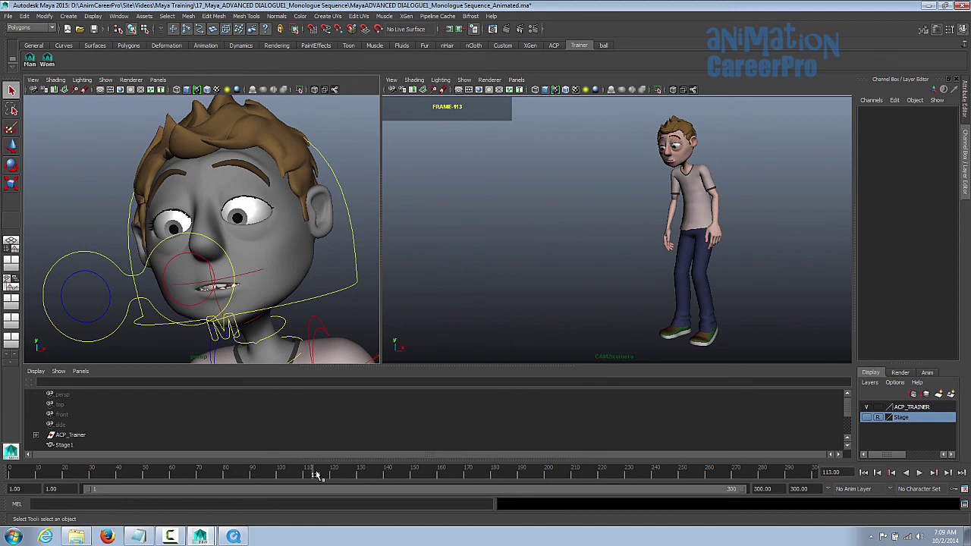
Play again, frame the face view on the head control, and pause at frame 117 before resuming.
key("alt+v")
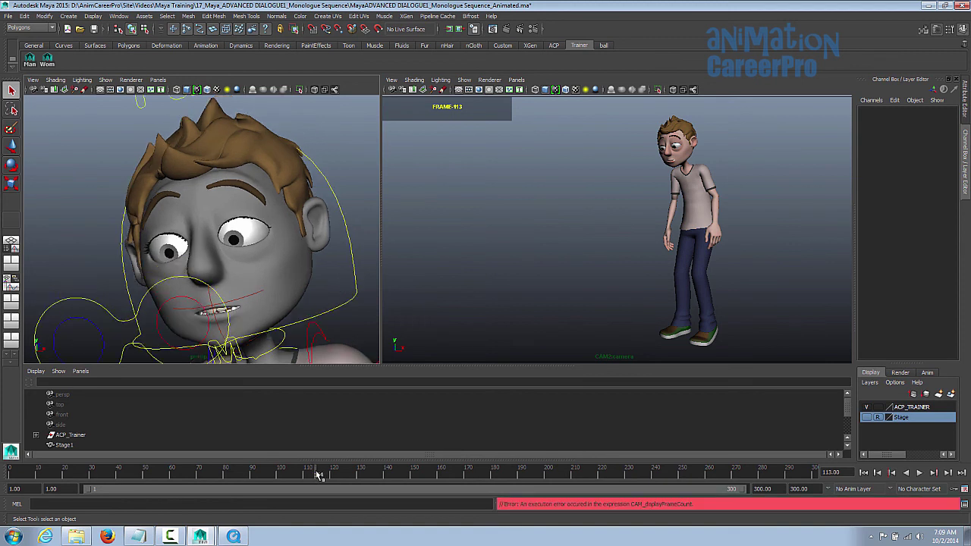
key("f")
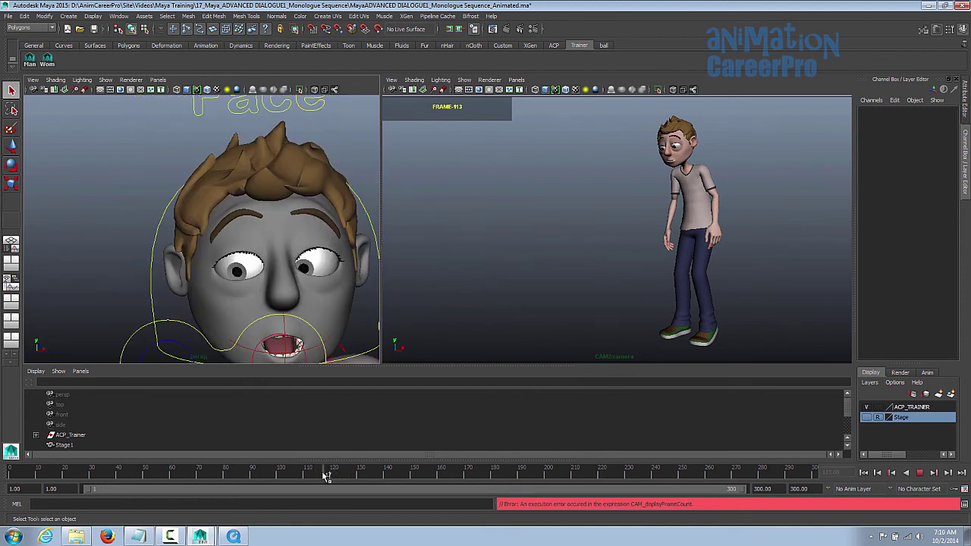
key("alt+v")
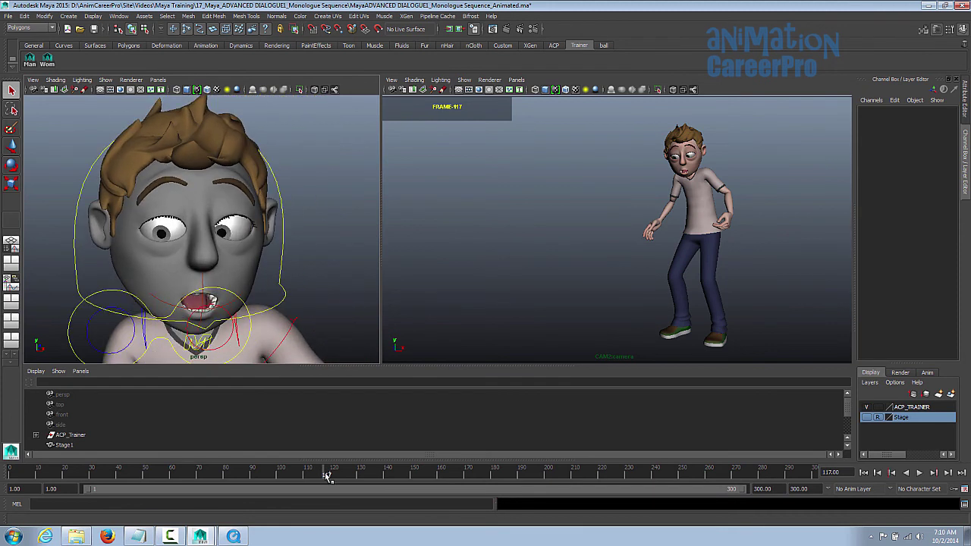
key("alt+v")
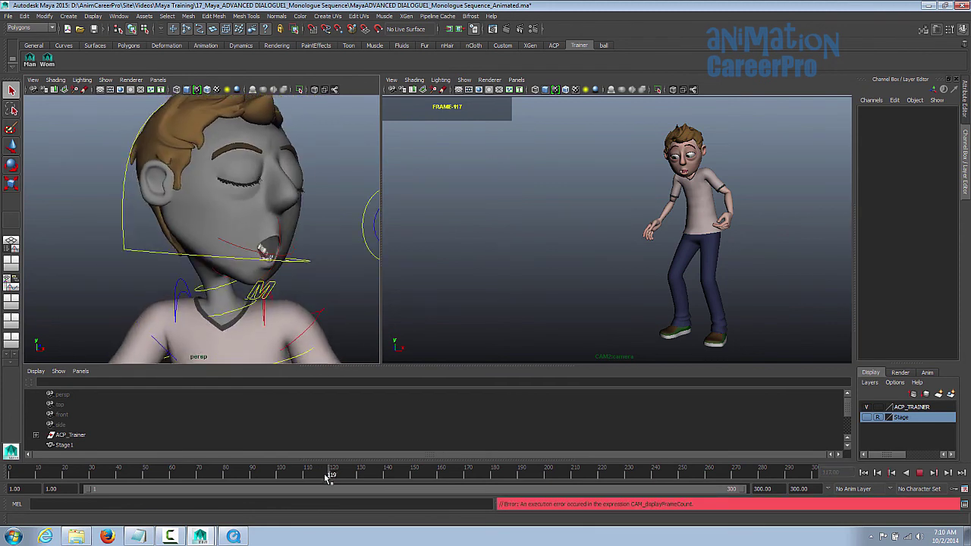
Stop at frame 118, maximise the shot camera view and play from there.
key("alt+v")
key("space")
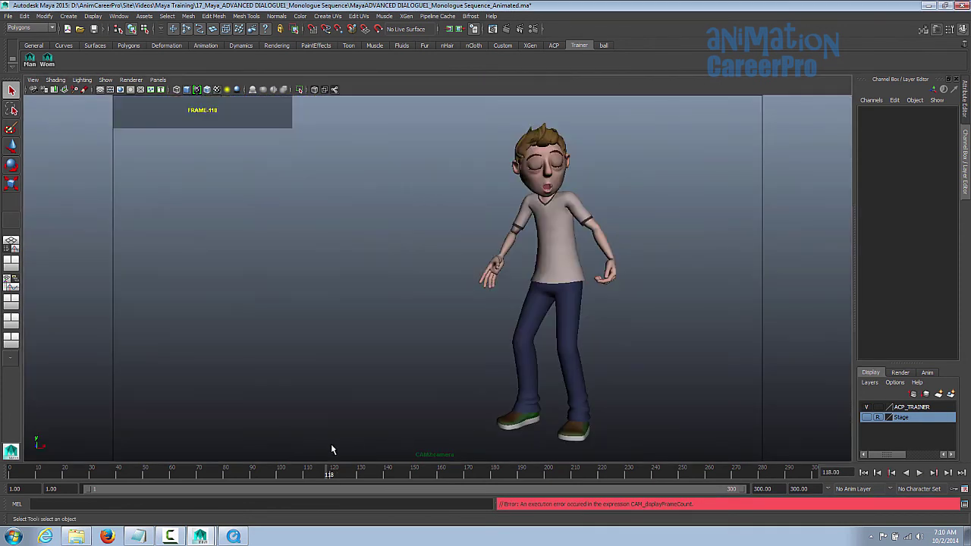
key("alt+v")
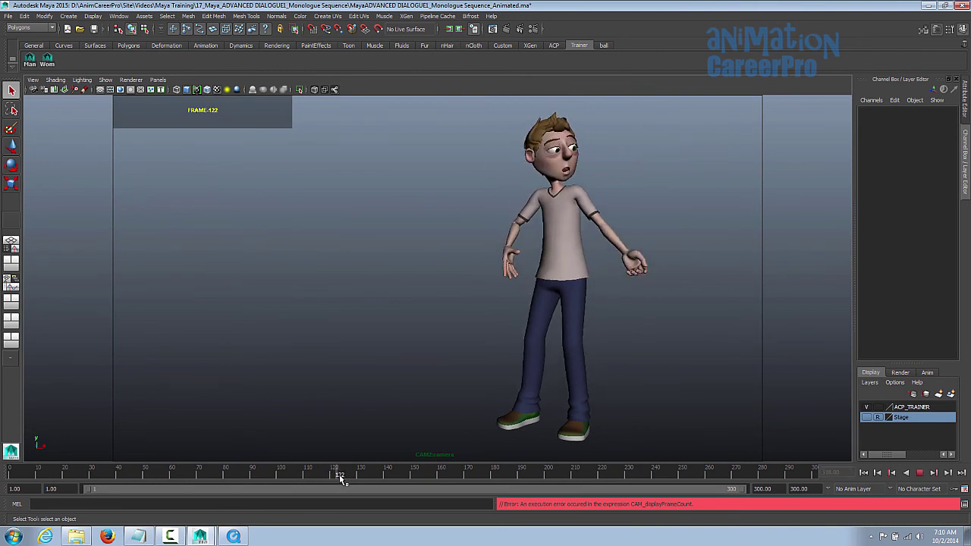
Replay frames 115 to 120 and scrub around frames 117–119 to recheck the motion.
left_click_drag(334, 483, 319, 484)
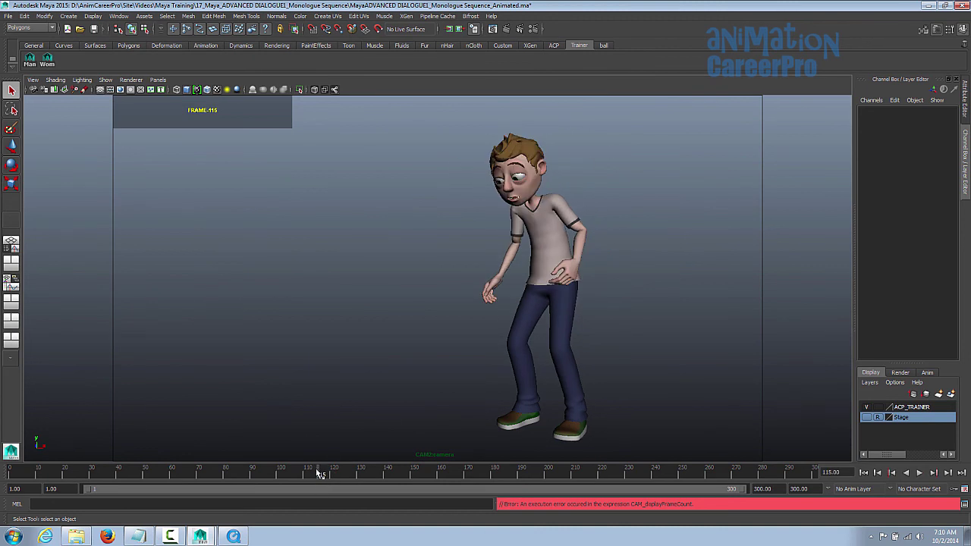
key("alt+v")
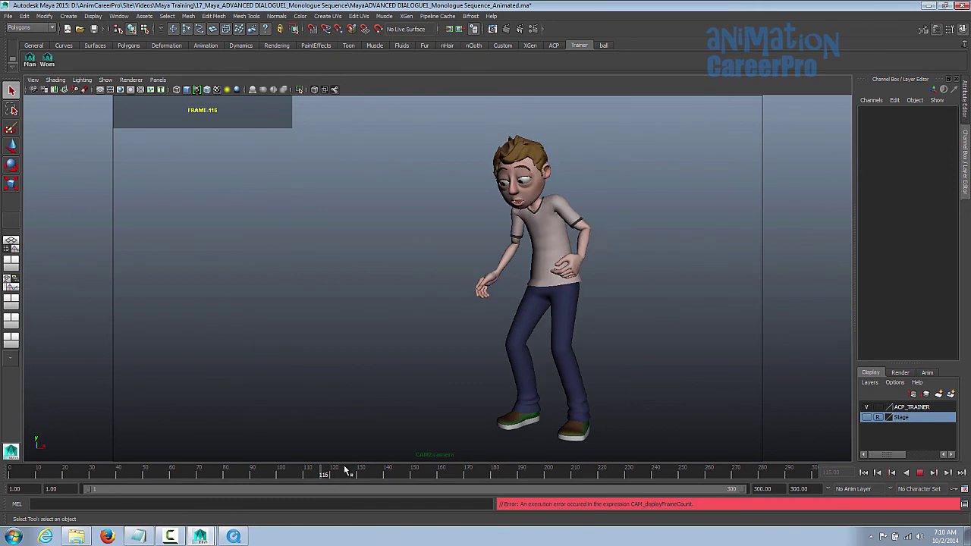
key("alt+v")
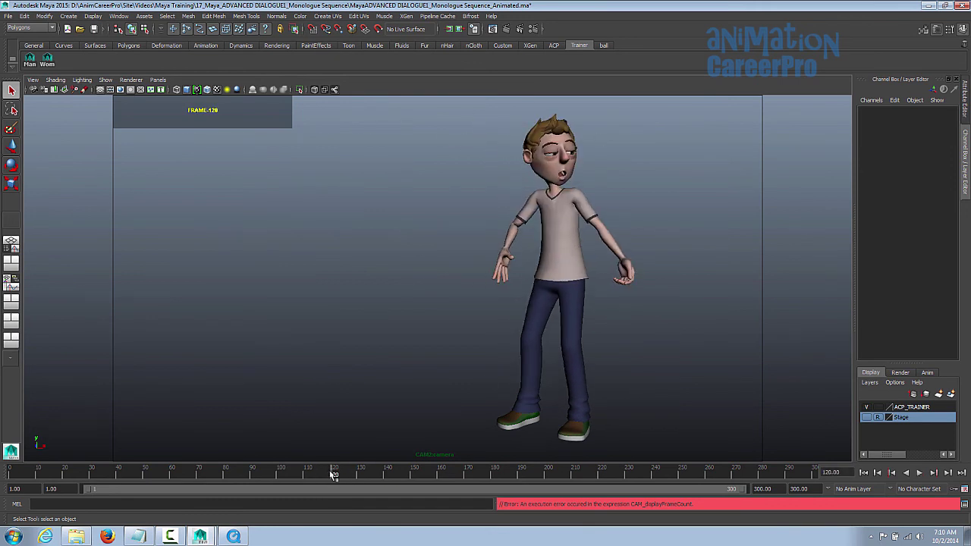
mouse_move(334, 476)
left_mouse_down()
mouse_move(326, 476)
mouse_move(345, 475)
left_mouse_up()
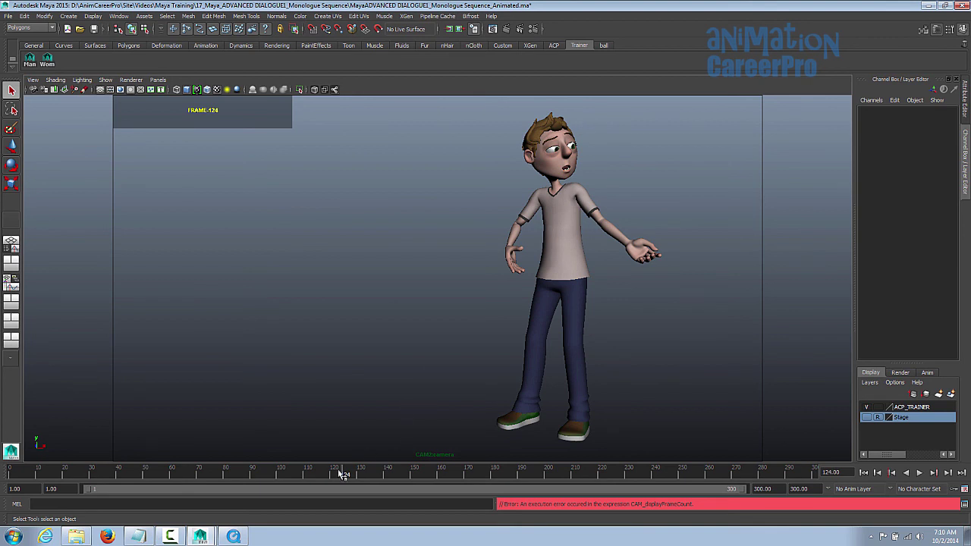
left_click_drag(343, 476, 398, 483)
Restore the face camera beside the shot camera, tumble to a three-quarter head view, and go to frame 145.
key("space")
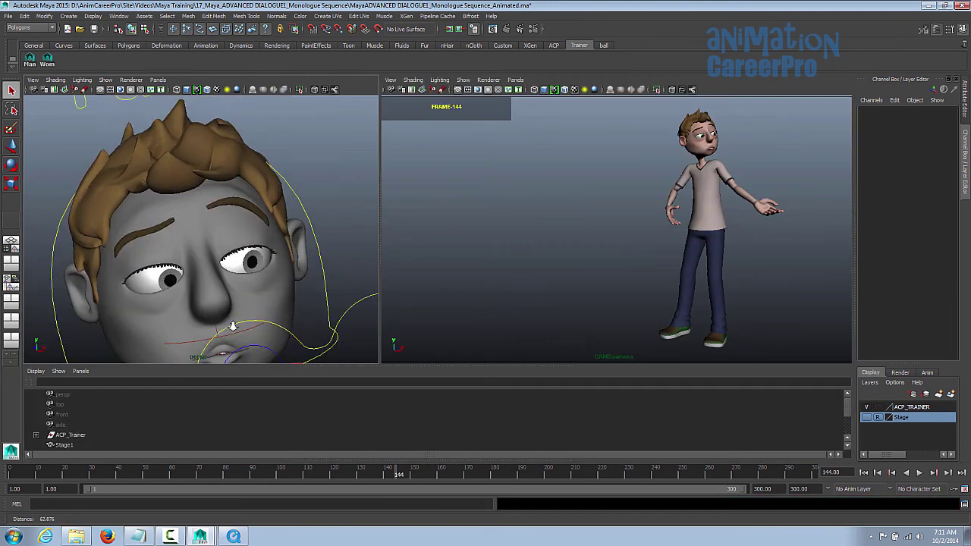
left_click_drag(253, 297, 240, 312, "alt")
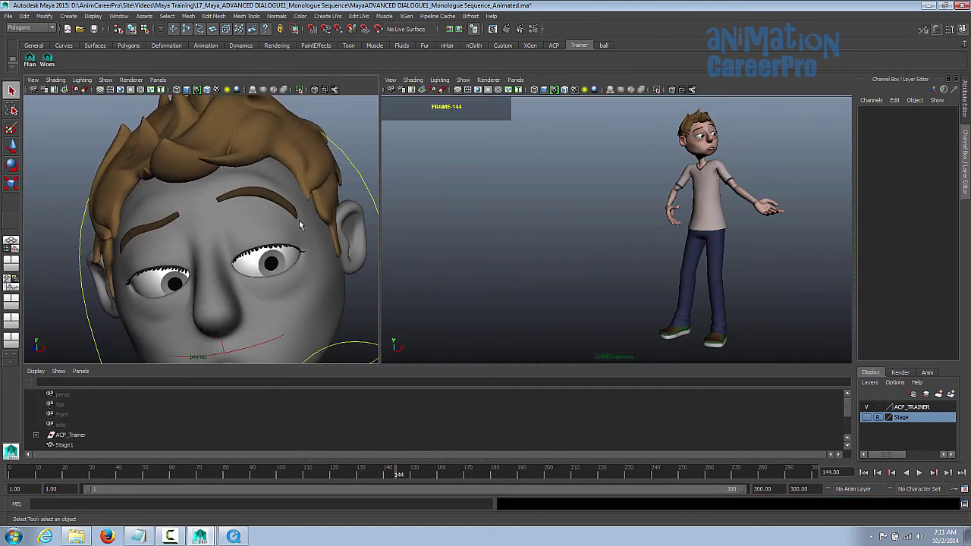
left_click_drag(266, 248, 205, 219, "alt")
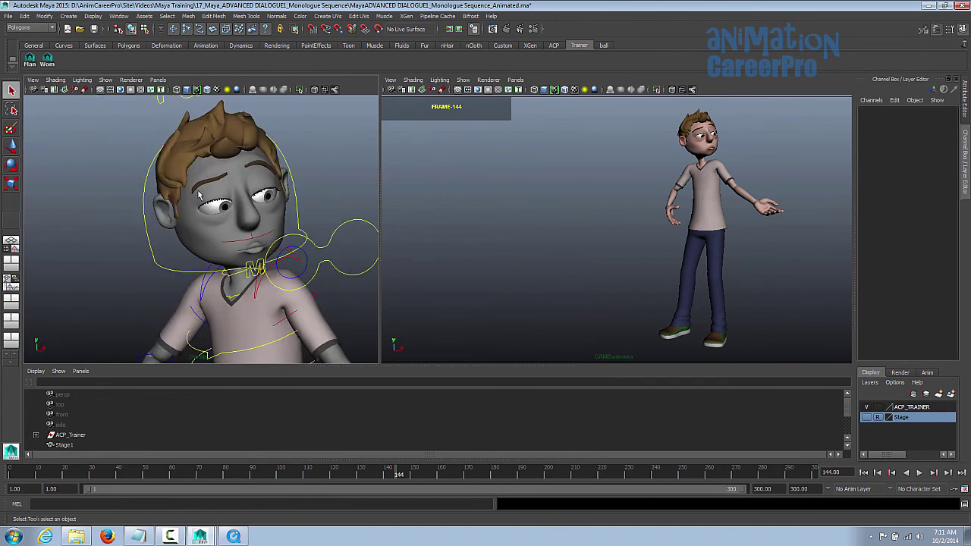
left_click_drag(286, 172, 322, 164, "alt")
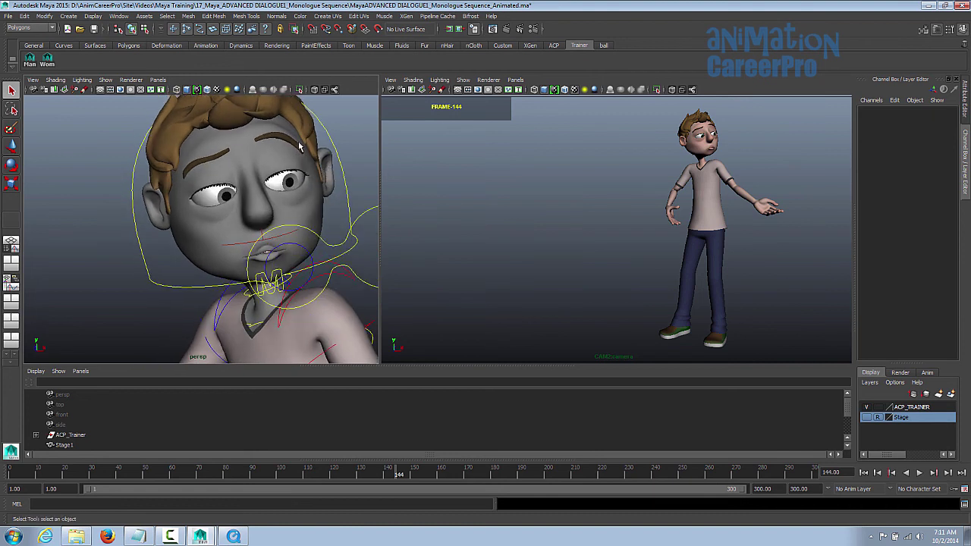
left_click(400, 473)
Maximise the shot camera, scrub between frames 155 and 157, then play from frame 165.
key("space")
left_click(433, 474)
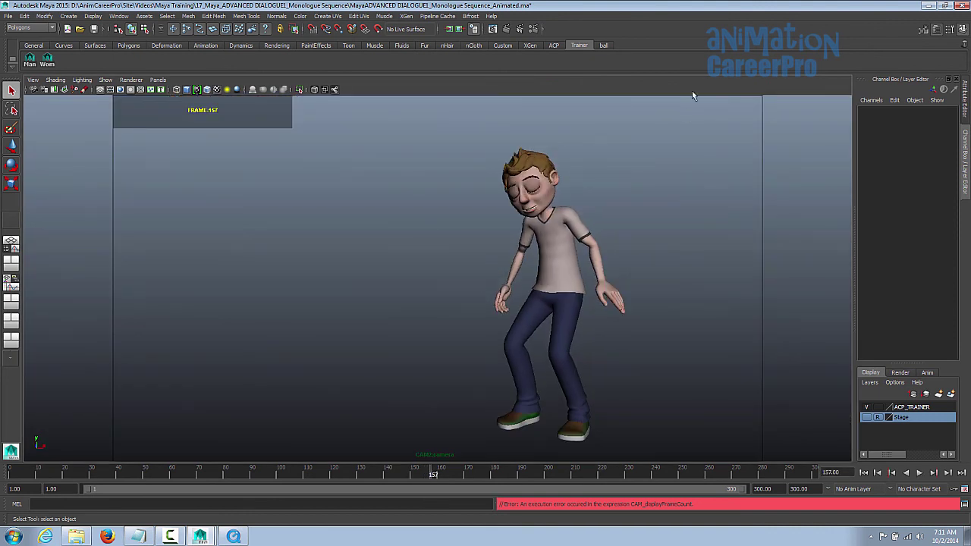
mouse_move(432, 479)
left_mouse_down()
mouse_move(422, 478)
mouse_move(444, 477)
left_mouse_up()
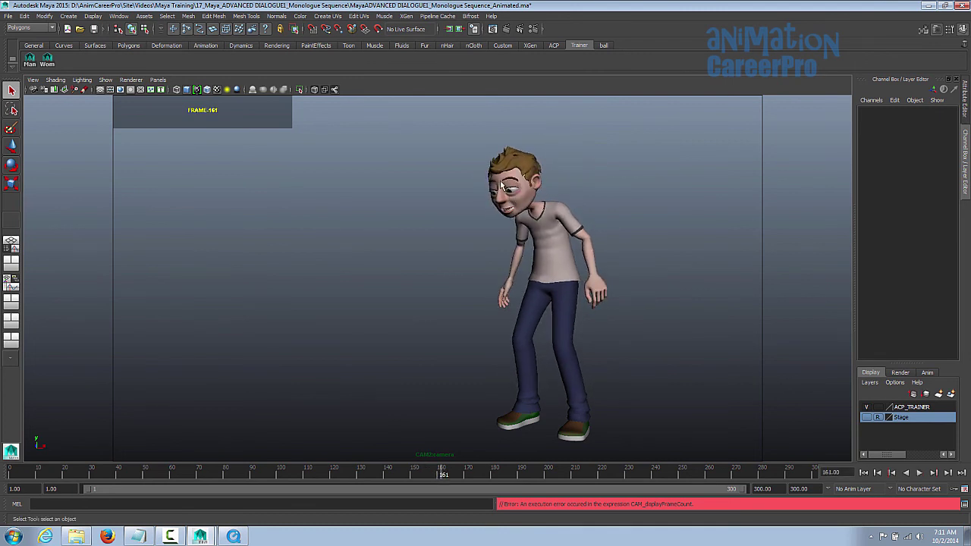
mouse_move(440, 475)
left_mouse_down()
mouse_move(427, 482)
mouse_move(459, 483)
mouse_move(440, 492)
mouse_move(448, 493)
mouse_move(468, 486)
mouse_move(457, 475)
left_mouse_up()
key("alt+v")
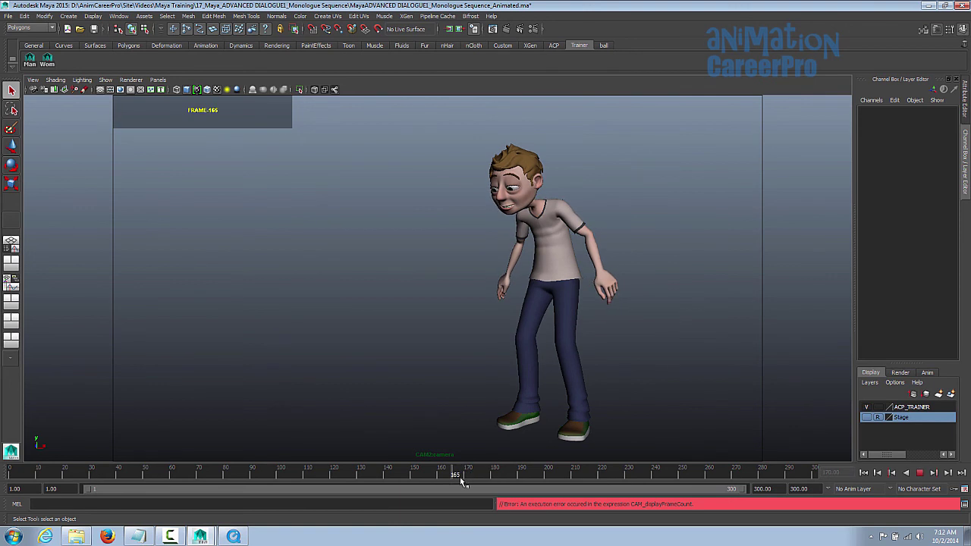
Step the timeline through frames 182–187 and scrub frames 175–188 to review the motion.
left_click(505, 478)
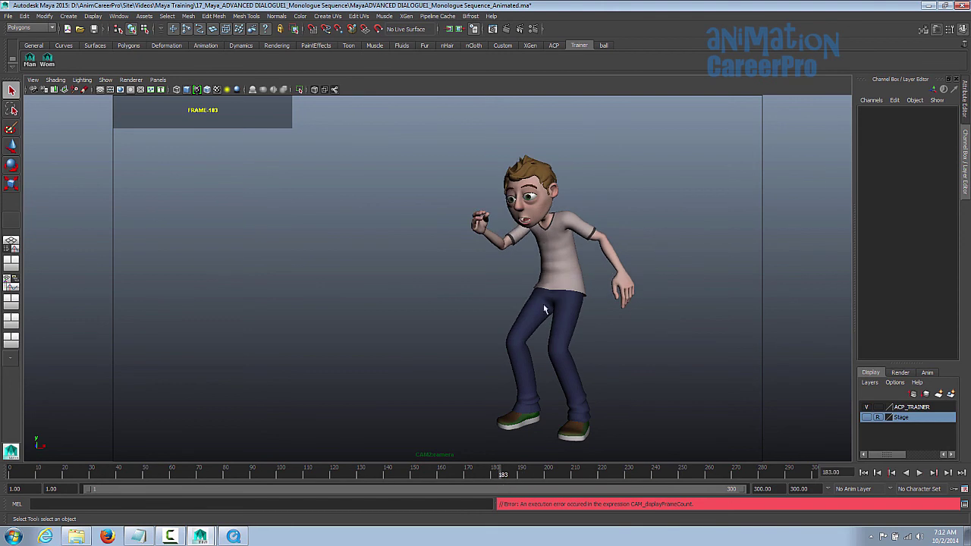
left_click(501, 476)
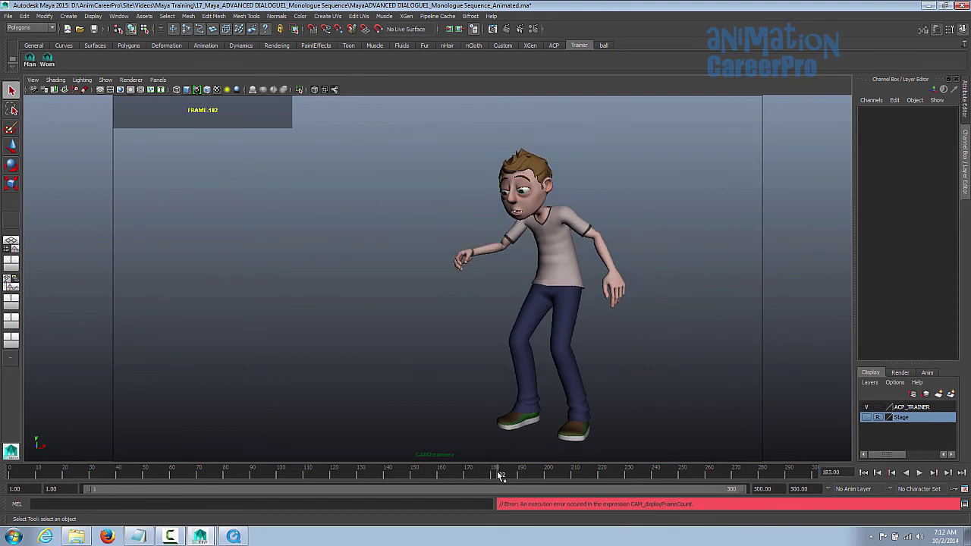
left_click(504, 475)
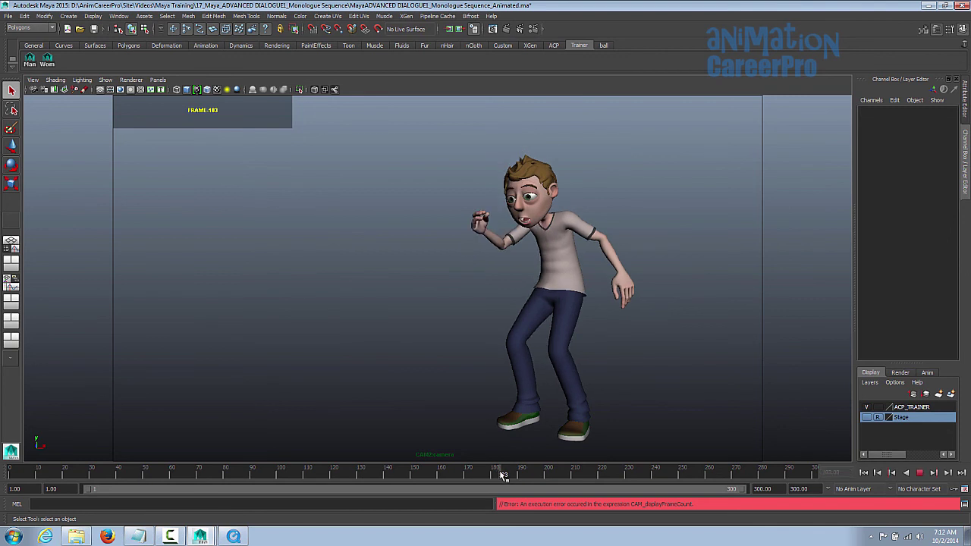
left_click(507, 476)
left_click(510, 475)
left_click(513, 476)
left_click_drag(481, 475, 505, 476)
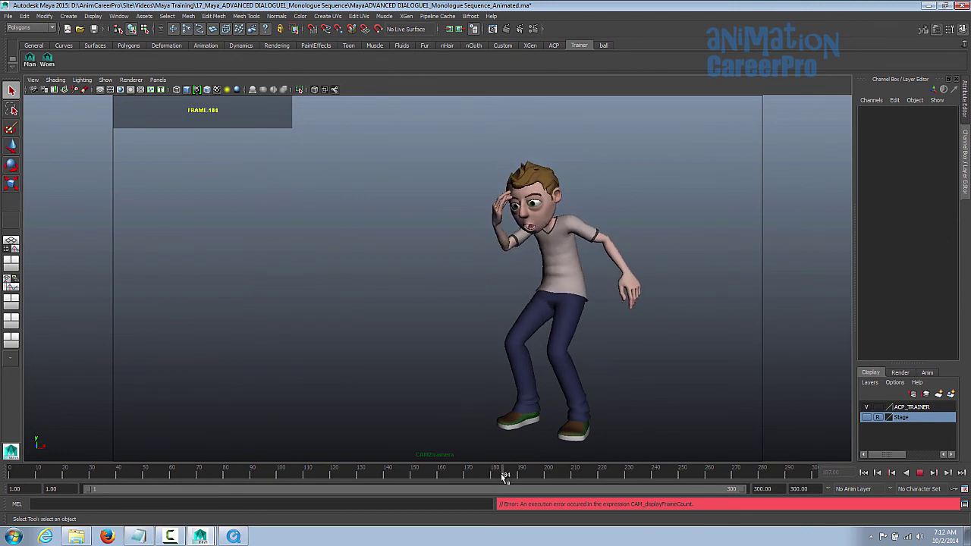
left_click_drag(505, 477, 569, 475)
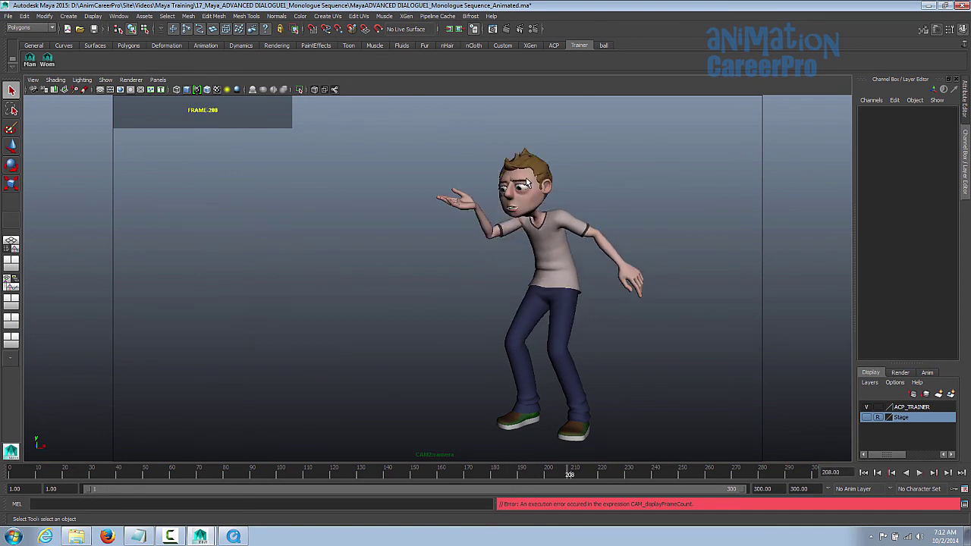
Restore the face camera beside the shot camera and tumble it to a close frontal face view.
key("space")
left_click_drag(326, 228, 275, 227, "alt")
right_click_drag(275, 227, 341, 239, "alt")
left_click_drag(341, 239, 254, 188, "alt")
left_click_drag(324, 211, 264, 207, "alt")
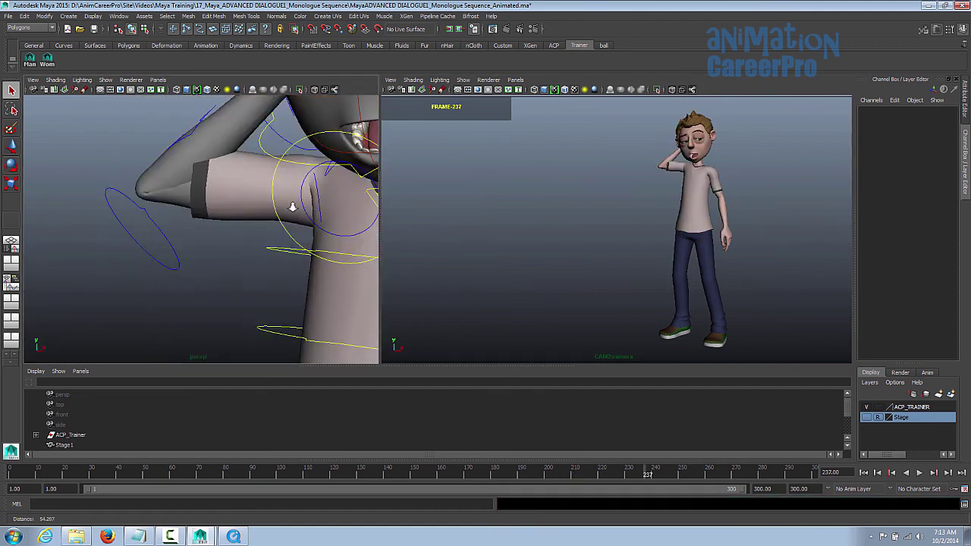
Pull back the face view, play from frame 237 to 254, and maximise the shot camera.
right_click_drag(228, 319, 258, 323, "alt")
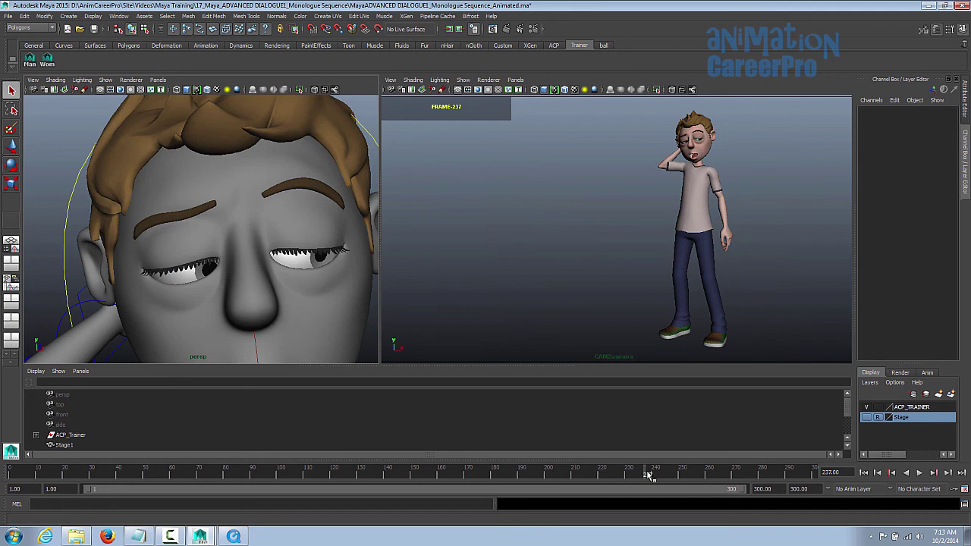
key("alt+v")
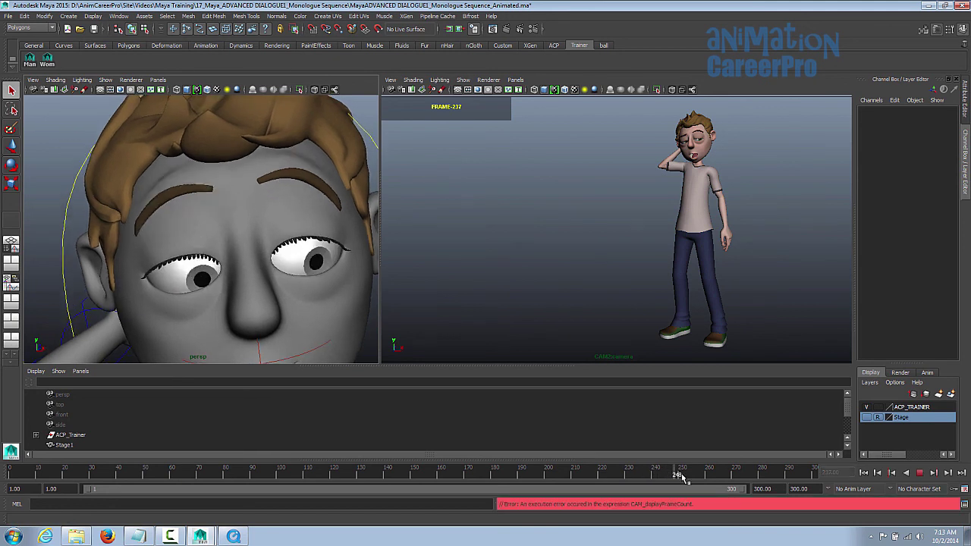
key("alt+v")
key("space")
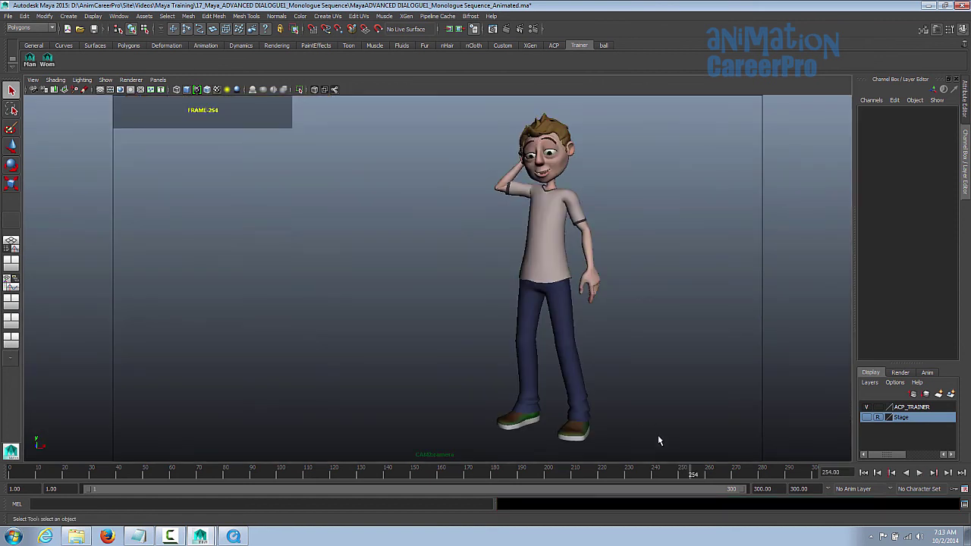
Scrub the time slider from frame 254 to frame 276.
left_click_drag(694, 473, 752, 474)
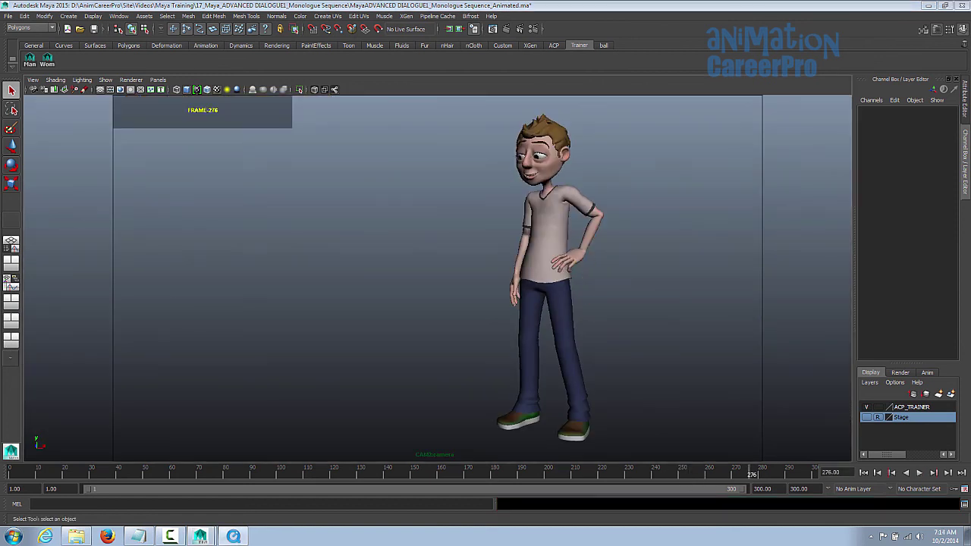